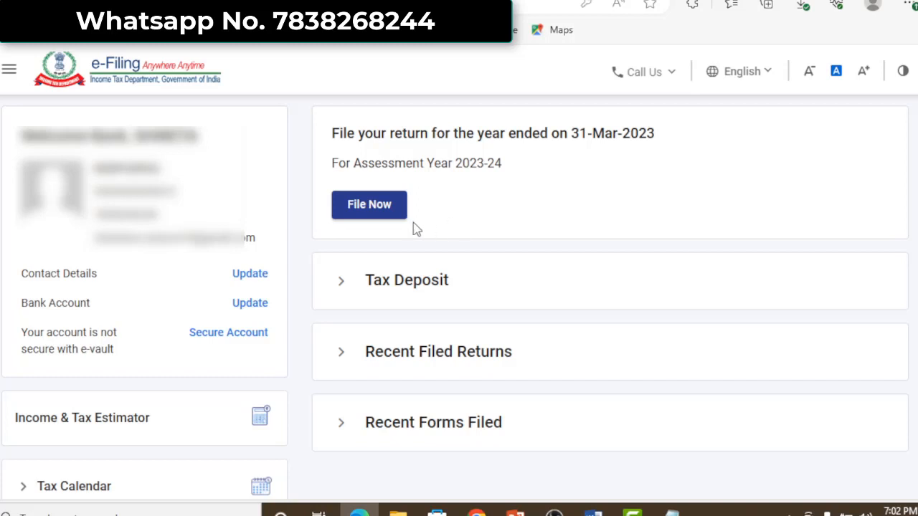
Start filing the income tax return for assessment year 2023-24 (Current A.Y.) in the recommended Online mode
click(375, 207)
click(128, 228)
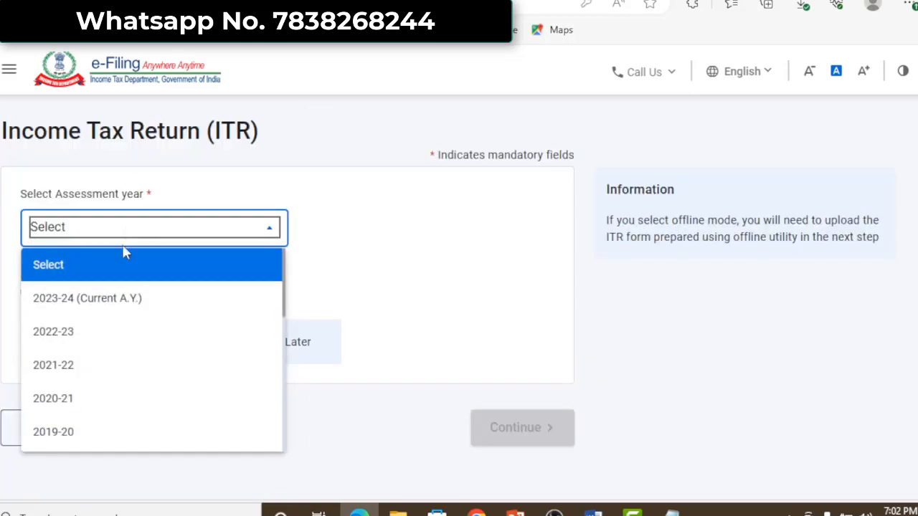
click(120, 298)
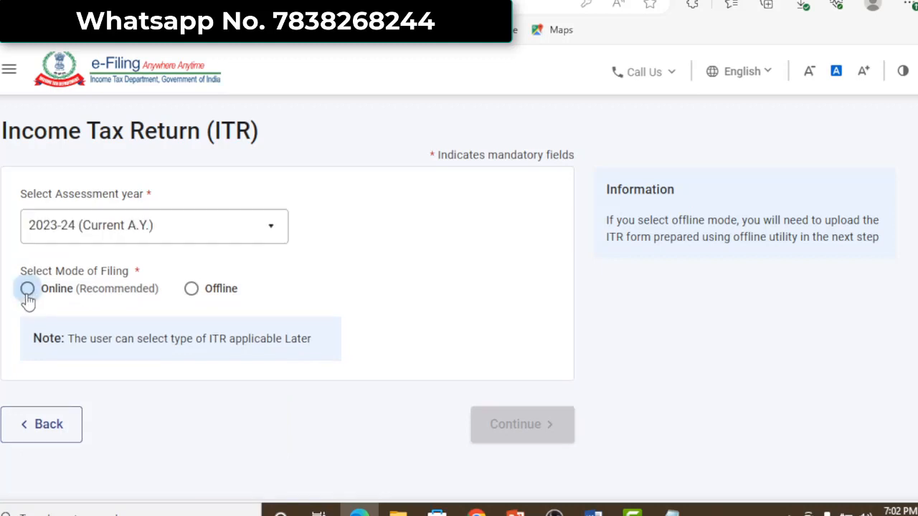
click(27, 294)
click(516, 430)
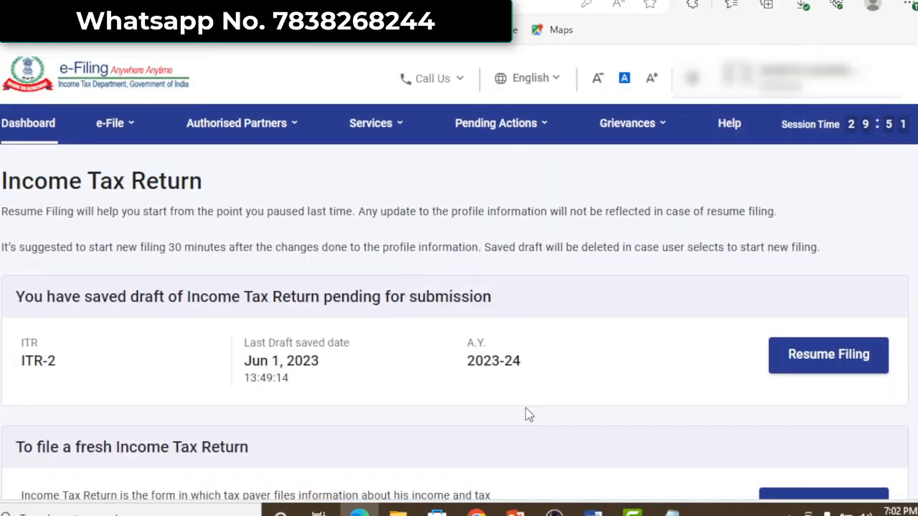
Start a fresh filing with Individual status and proceed with the ITR-2 form
click(824, 497)
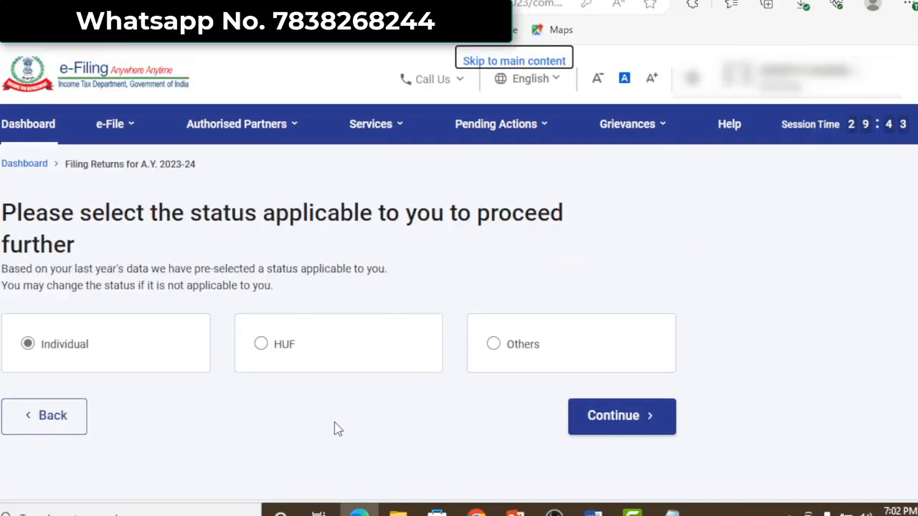
click(607, 421)
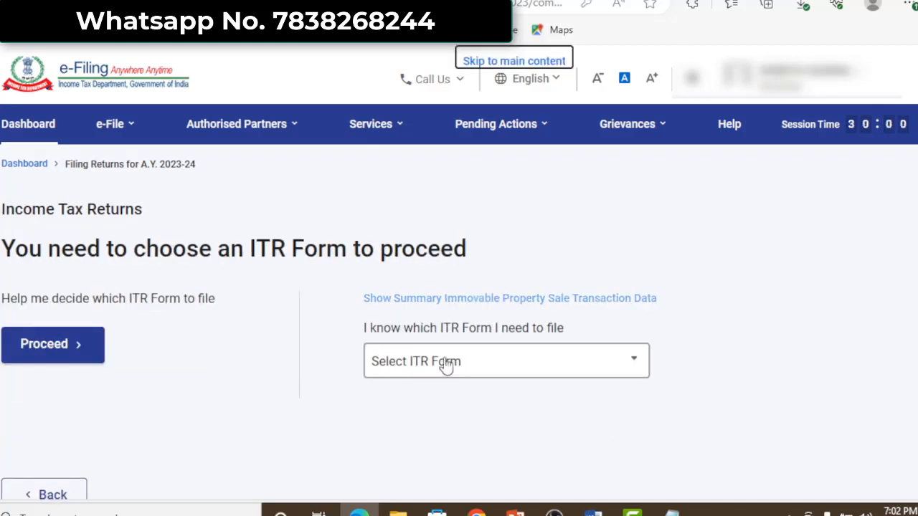
click(444, 362)
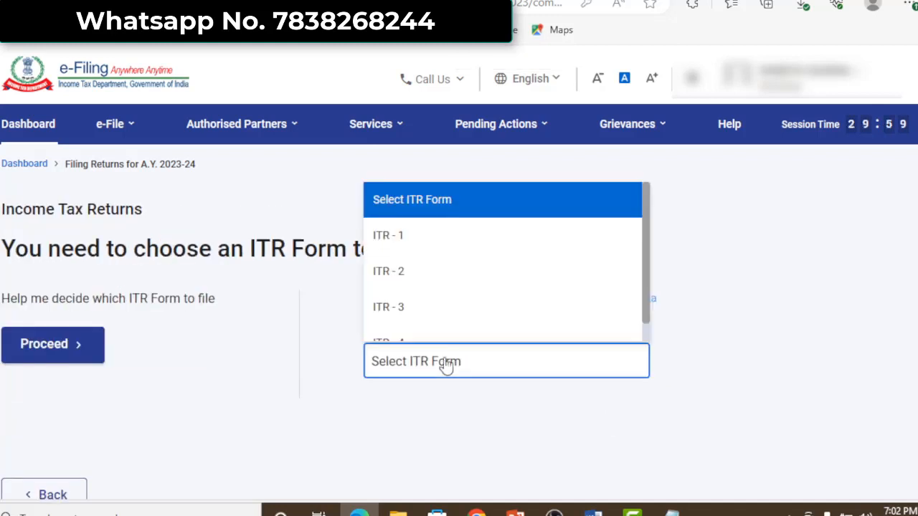
click(382, 270)
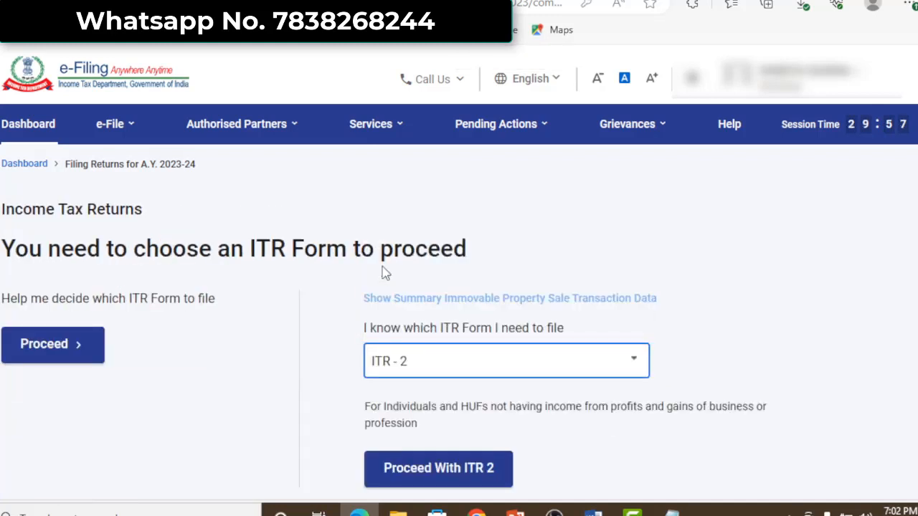
click(407, 479)
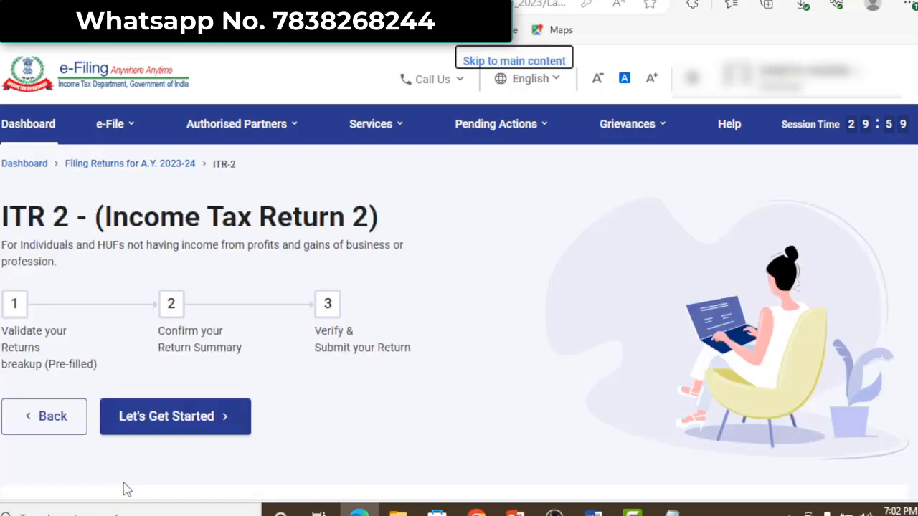
Get started with the ITR-2 return and give Others as the reason for filing
click(165, 425)
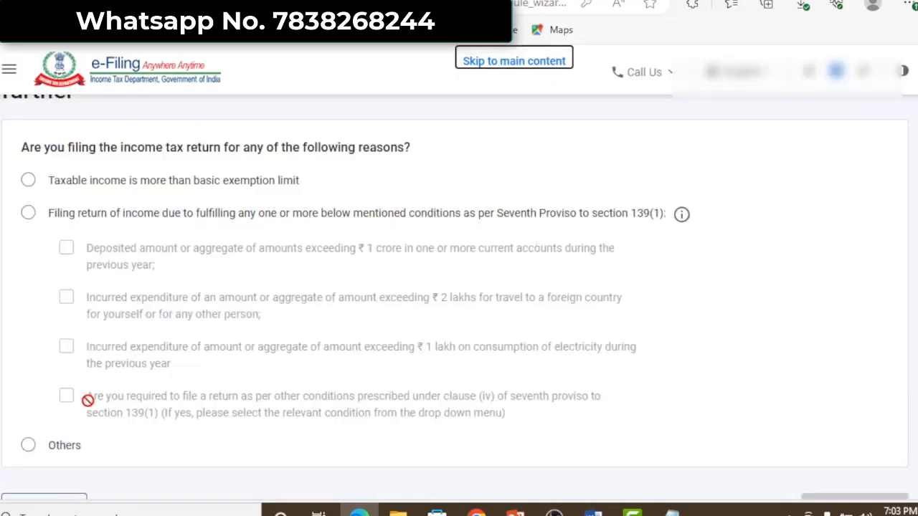
click(28, 447)
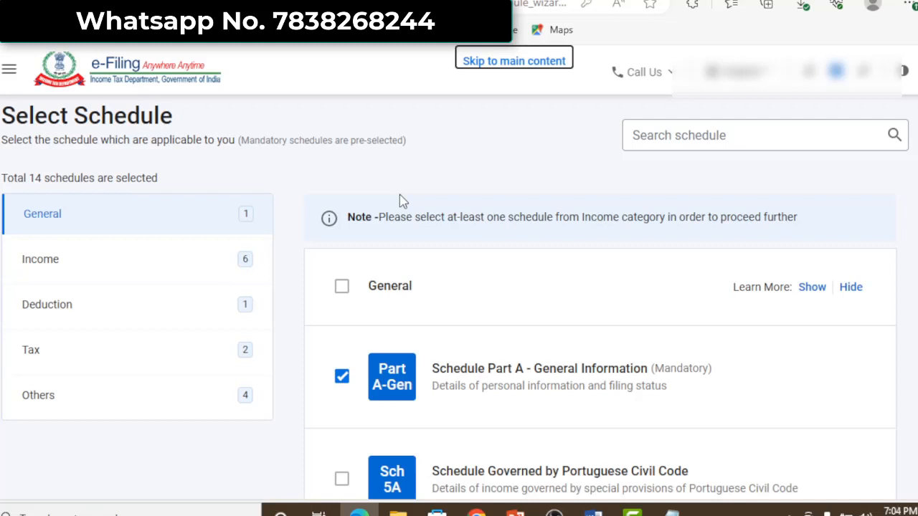
Review which schedules are selected in the Income category, from Schedule Salary to Schedule Special Income
click(45, 258)
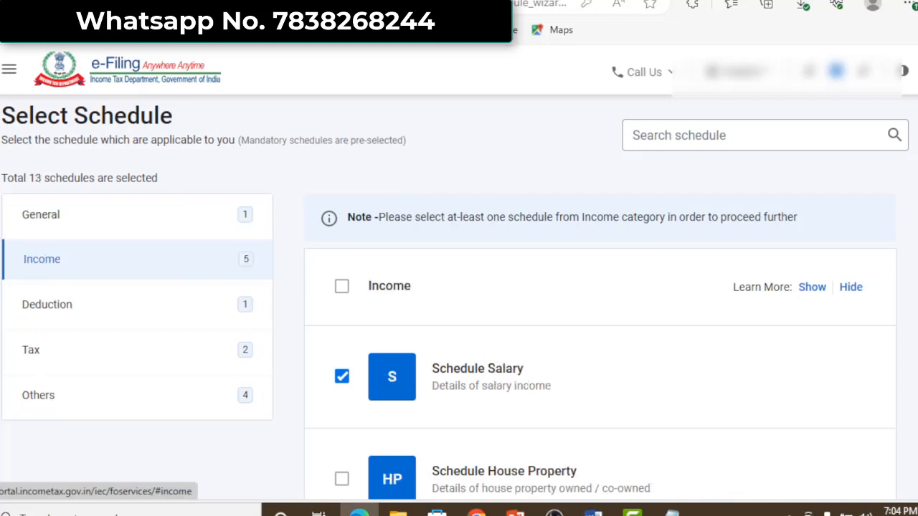
scroll(600, 297, down, 2)
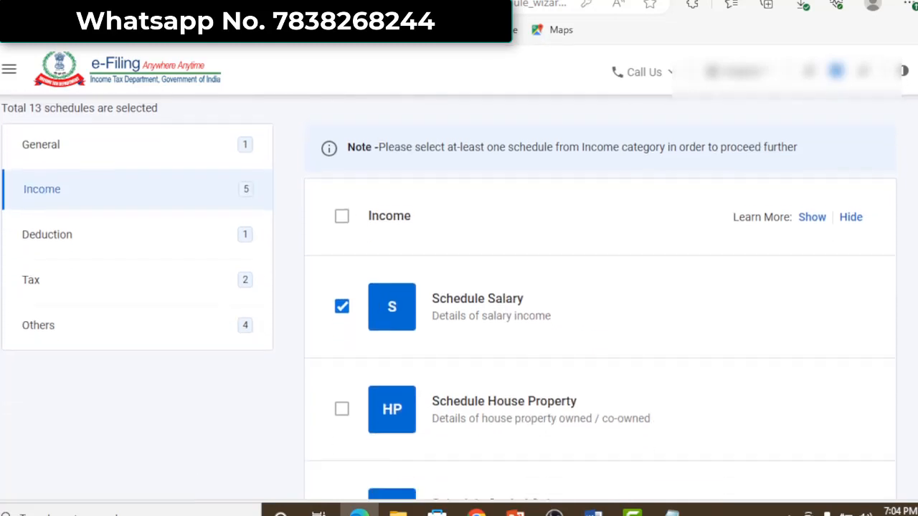
scroll(600, 297, down, 3)
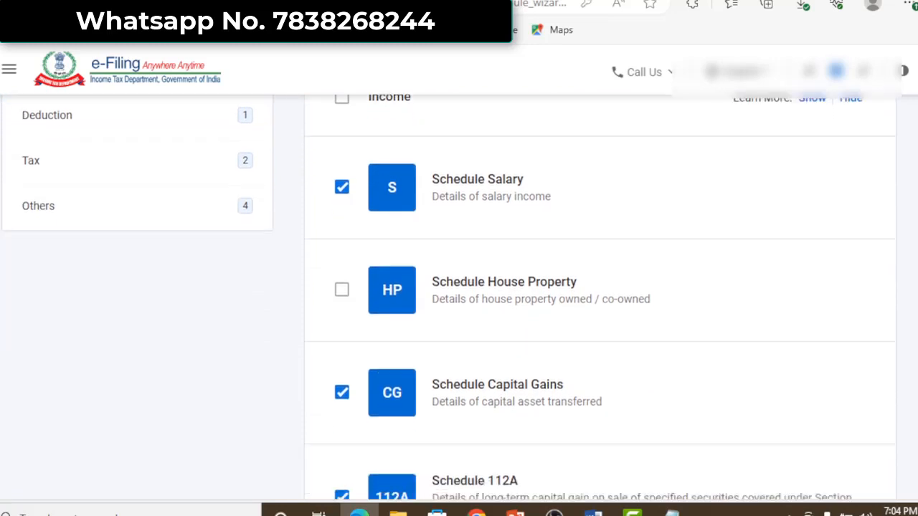
scroll(600, 297, down, 4)
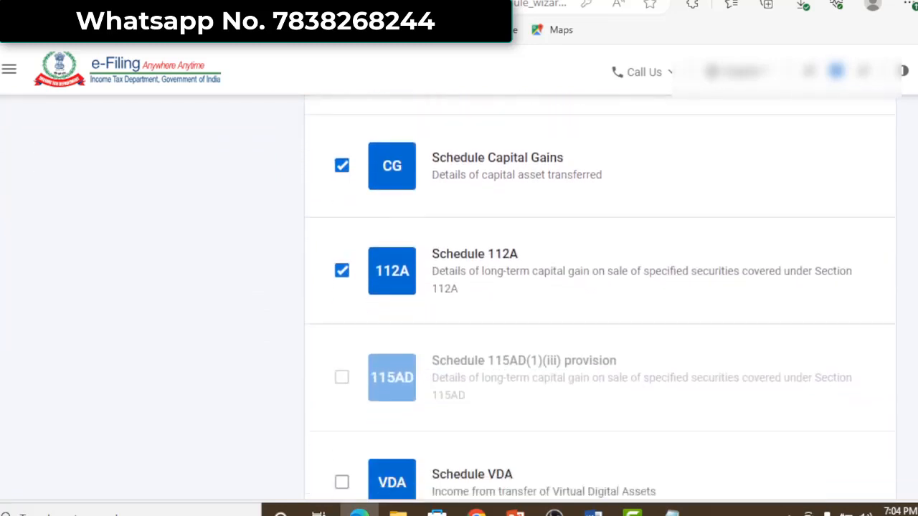
scroll(600, 297, down, 3)
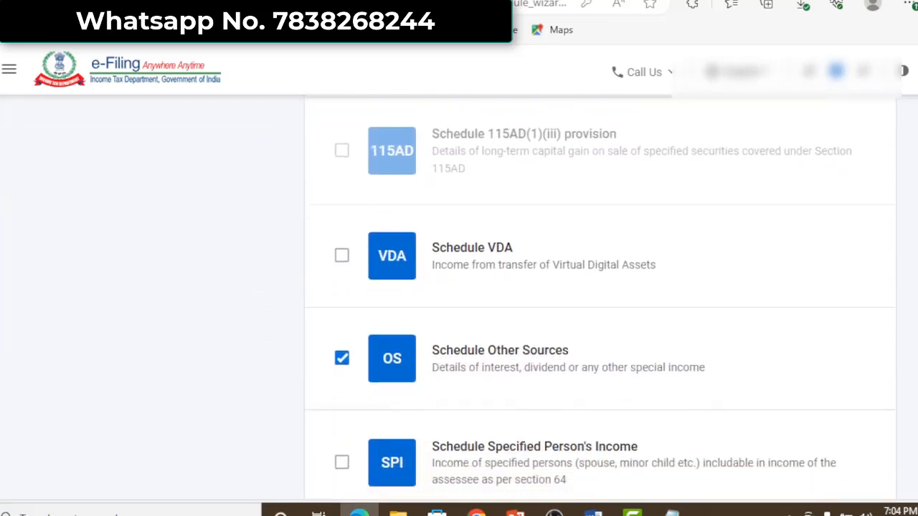
scroll(600, 297, down, 2)
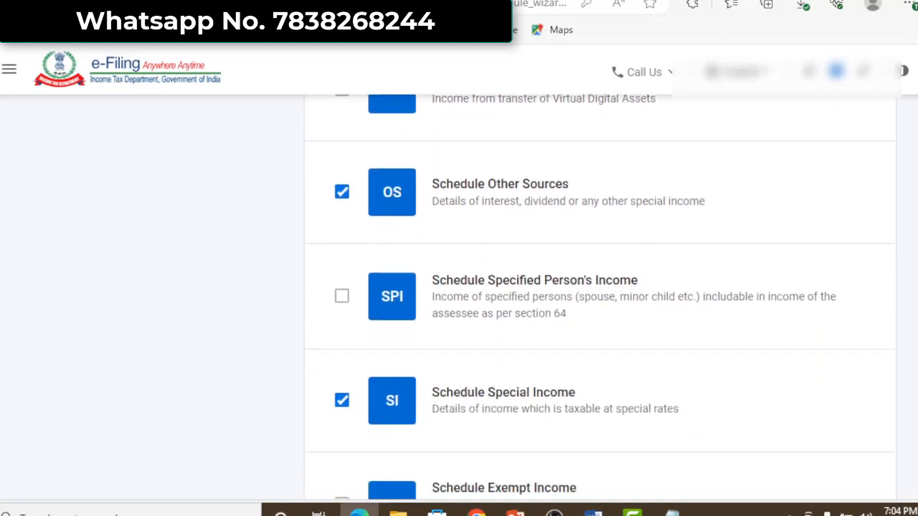
scroll(600, 298, up, 9)
scroll(536, 229, up, 4)
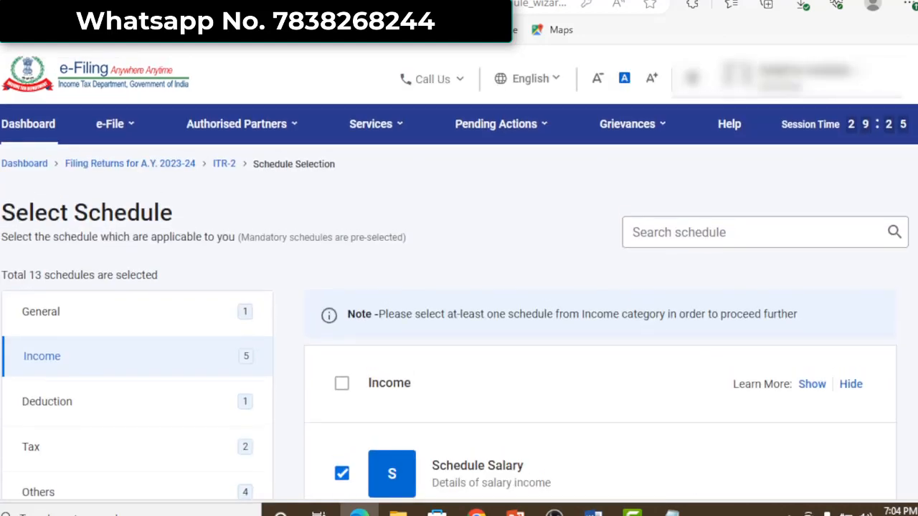
Review the schedules in the Deduction category, from Section 80G to Chapter VI-A
click(61, 404)
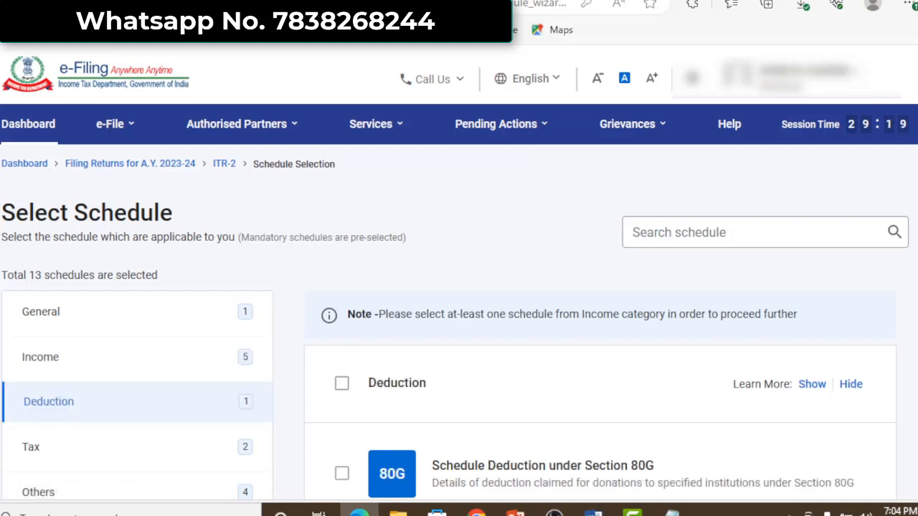
scroll(459, 330, down, 2)
scroll(459, 330, down, 3)
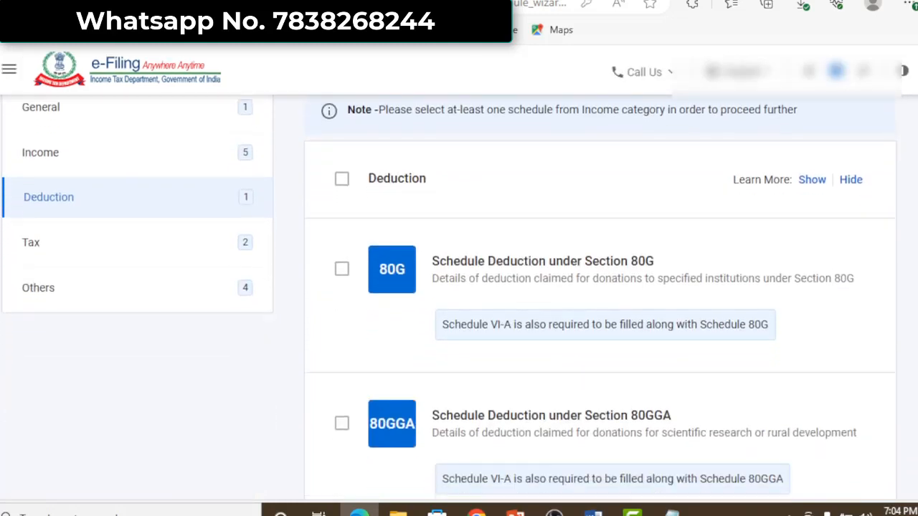
scroll(459, 329, down, 1)
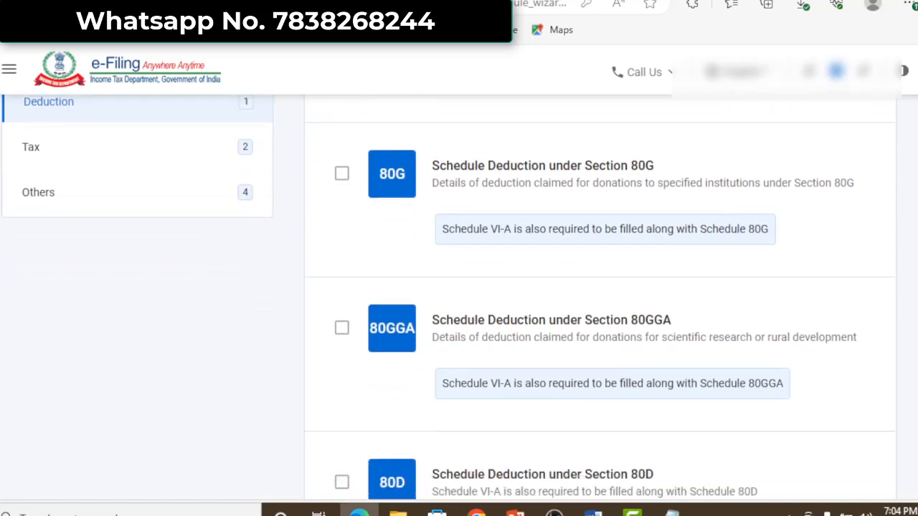
scroll(459, 330, down, 3)
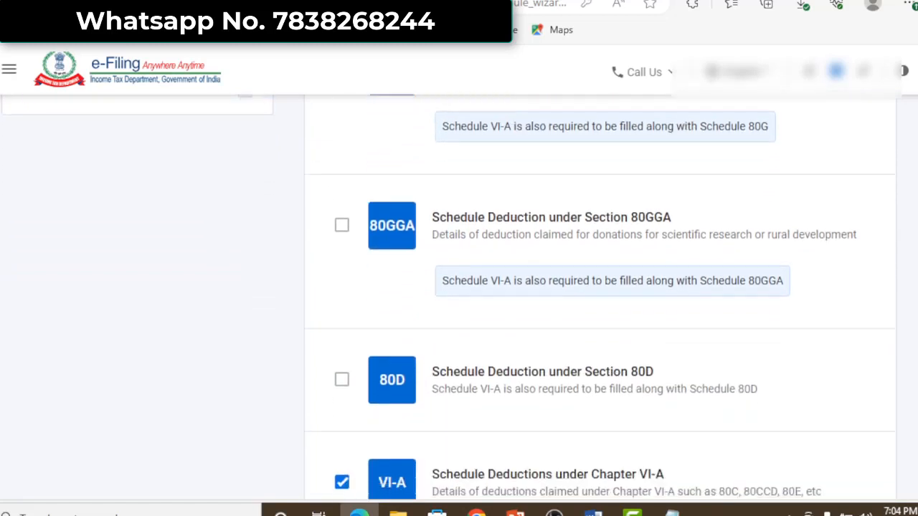
scroll(459, 329, down, 1)
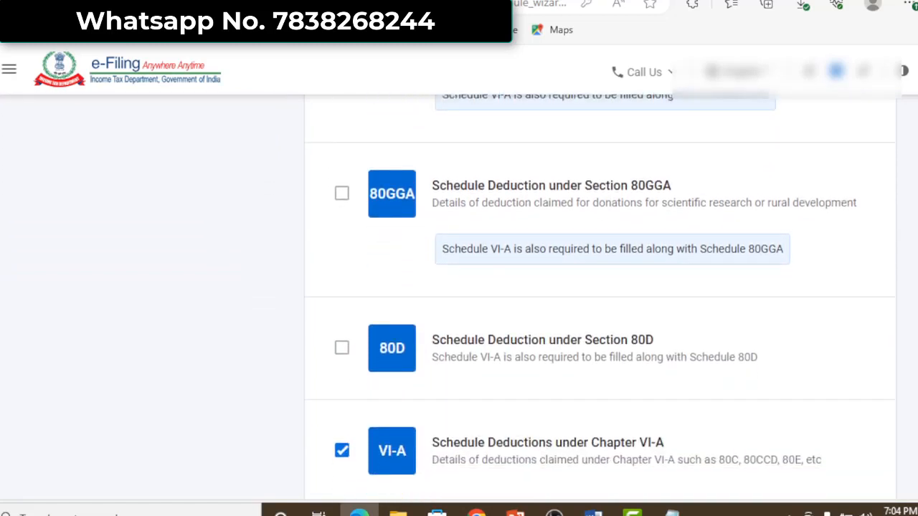
scroll(600, 295, down, 4)
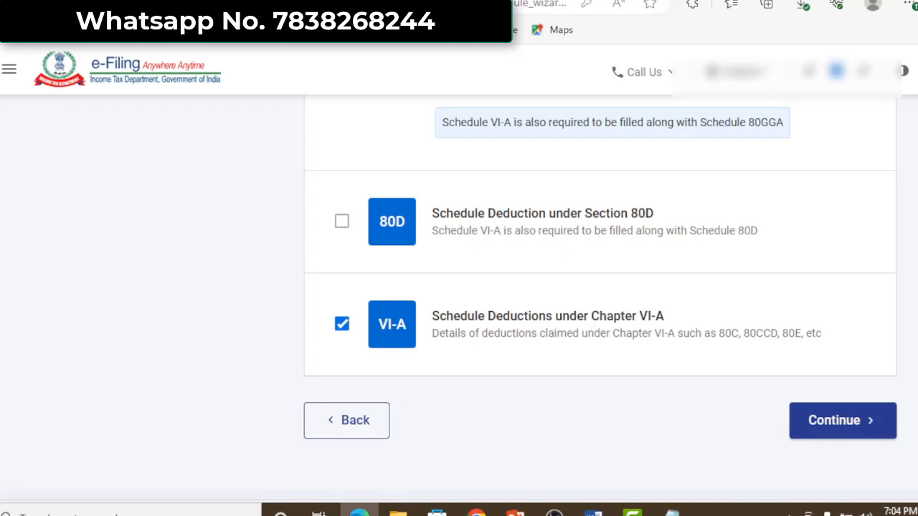
scroll(418, 316, up, 5)
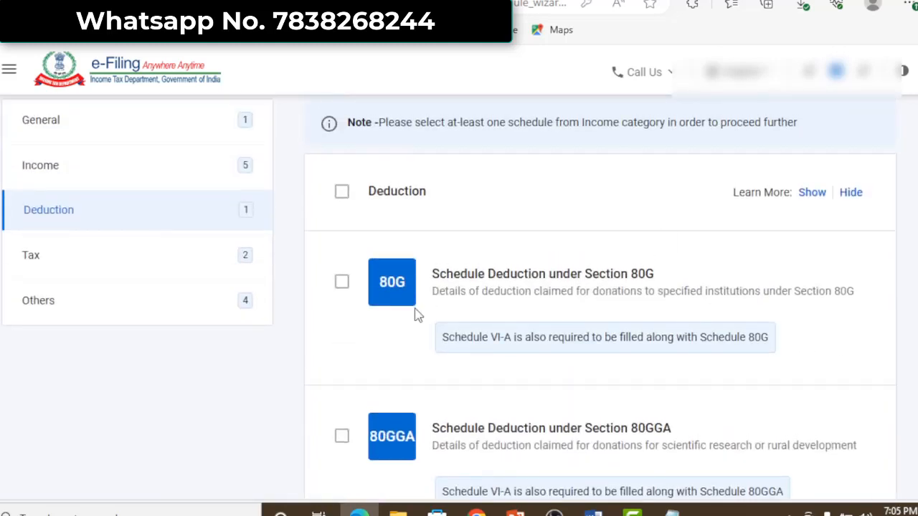
Examine the Tax category's schedules, including the tax payment, TDS and TCS schedules
click(62, 259)
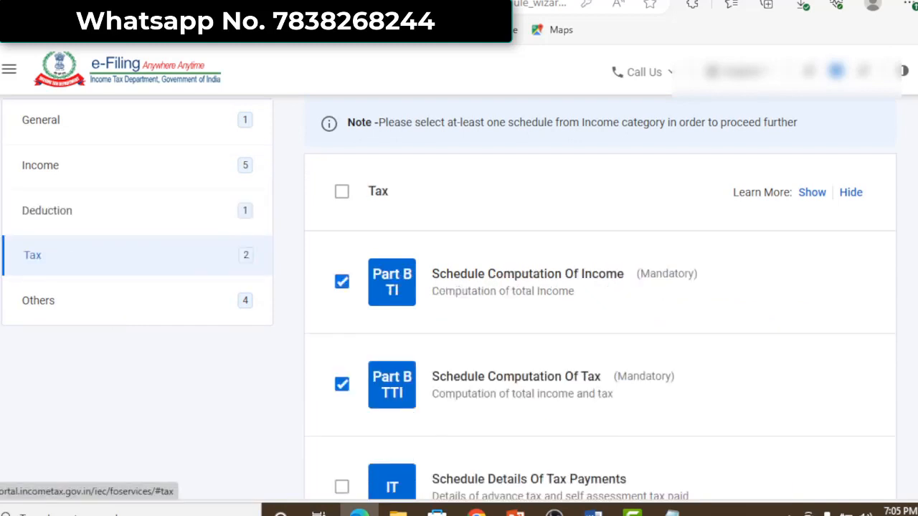
scroll(459, 297, down, 2)
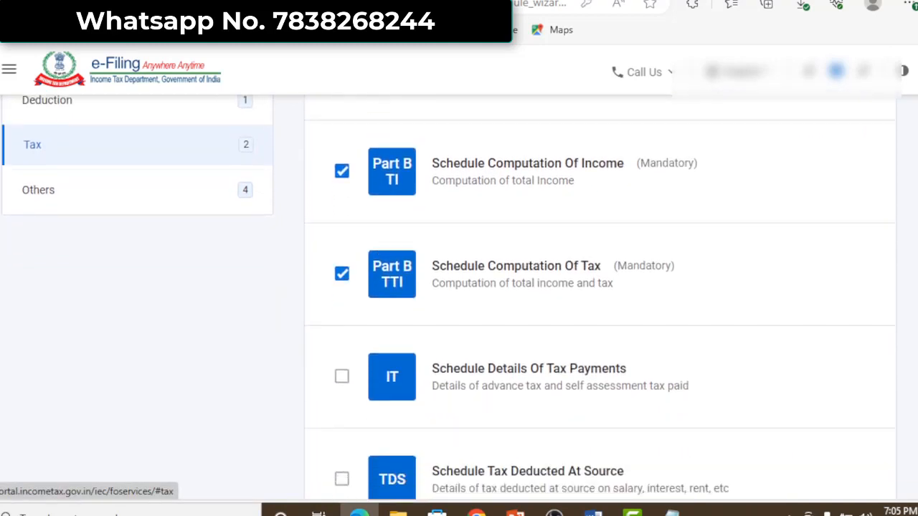
scroll(459, 297, down, 2)
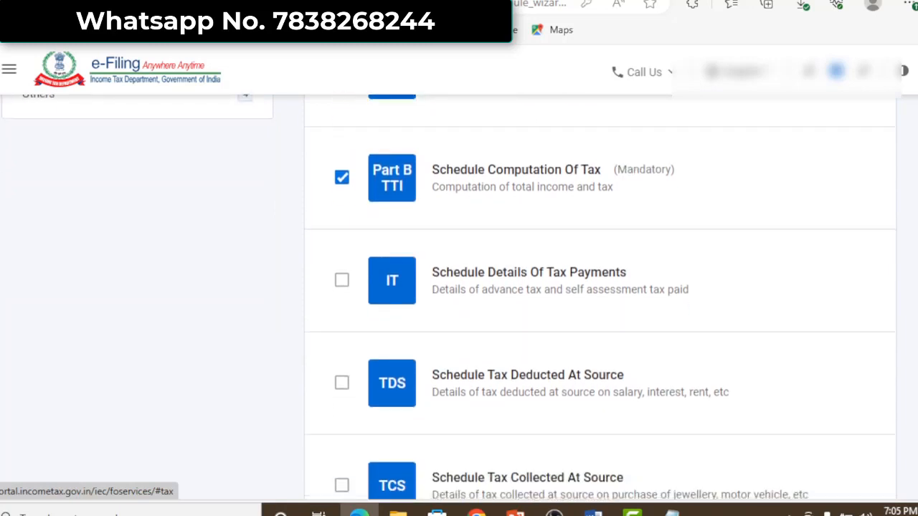
scroll(459, 297, down, 2)
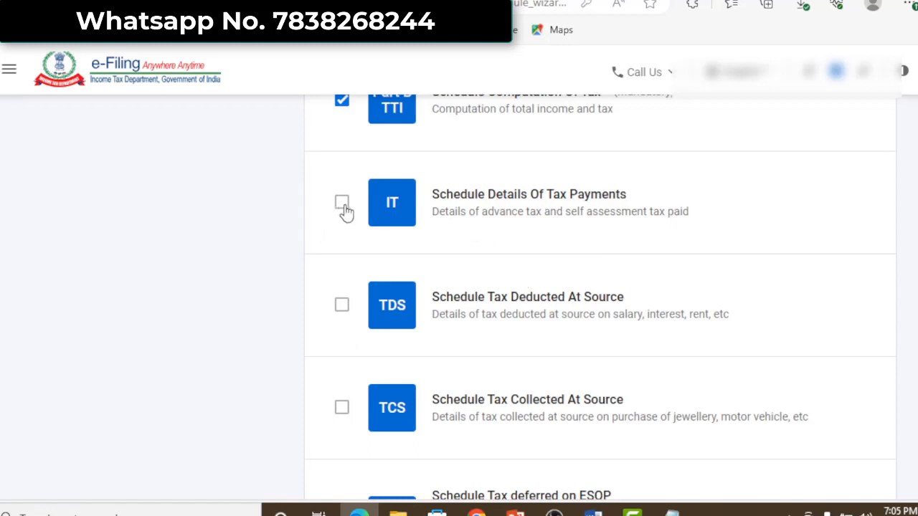
scroll(813, 237, up, 2)
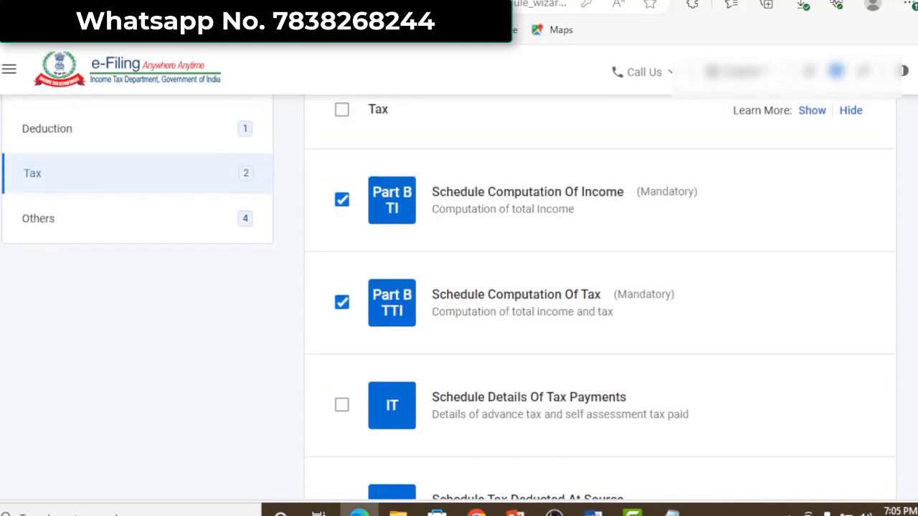
Include Schedule AMT from the Others category and continue past the schedule selection note to the schedule questions
click(38, 225)
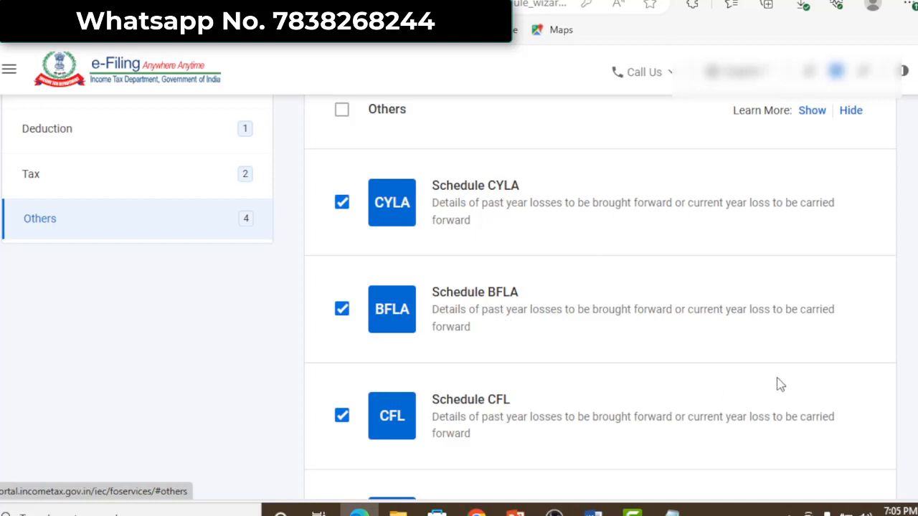
scroll(544, 351, down, 10)
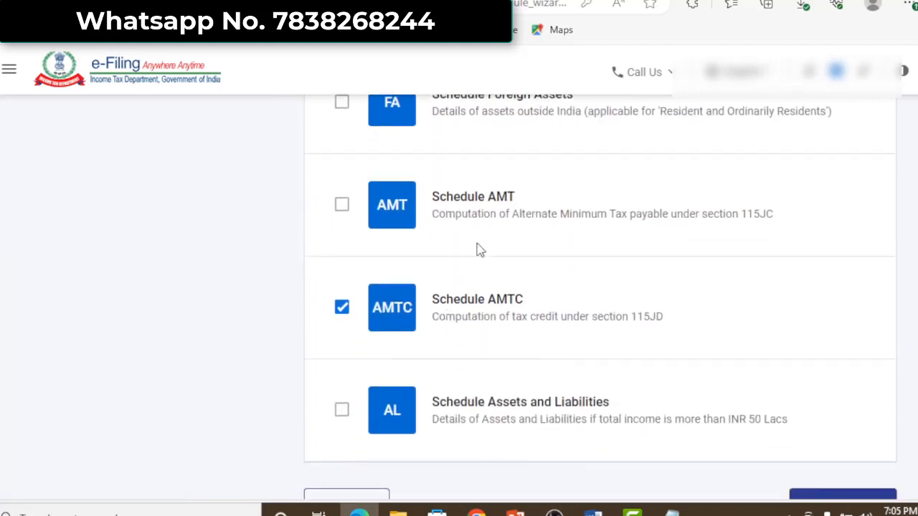
click(341, 204)
scroll(819, 388, down, 2)
click(826, 413)
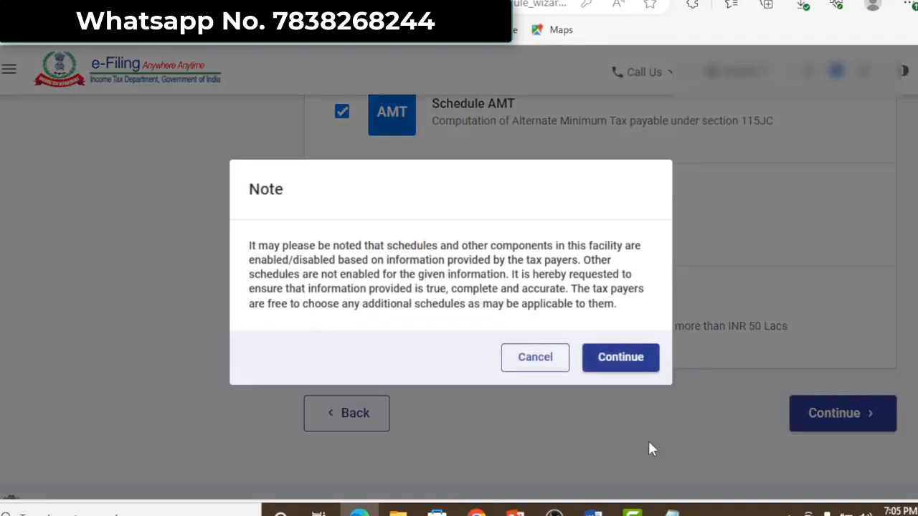
click(618, 360)
click(541, 362)
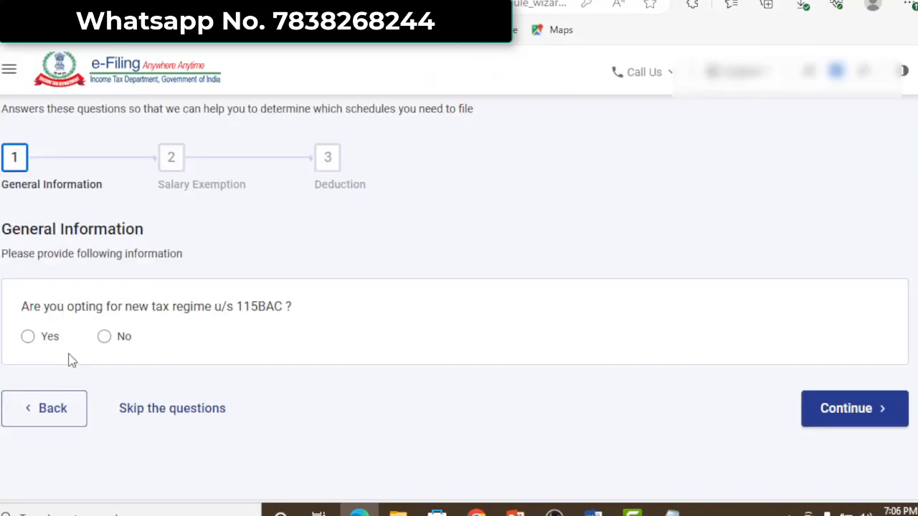
Answer No to opting for the new tax regime u/s 115BAC and proceed to the Deduction questions
click(104, 337)
click(852, 414)
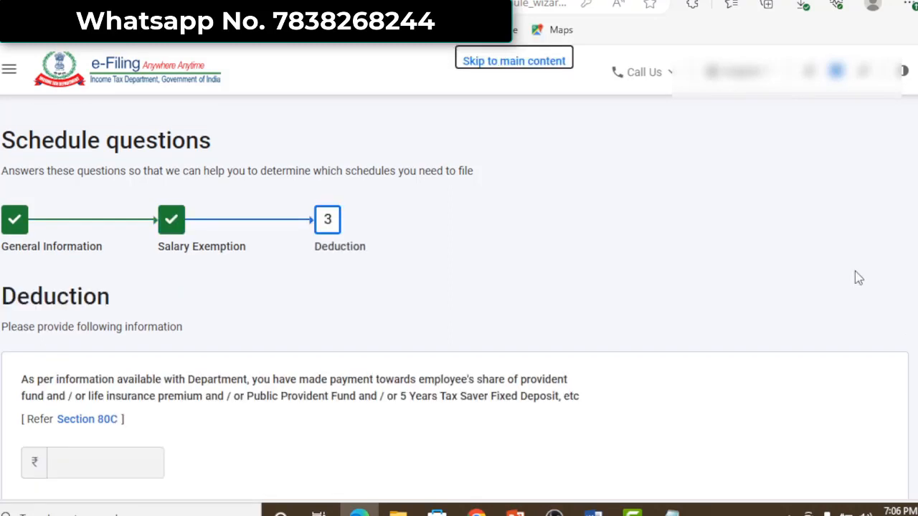
scroll(859, 278, down, 3)
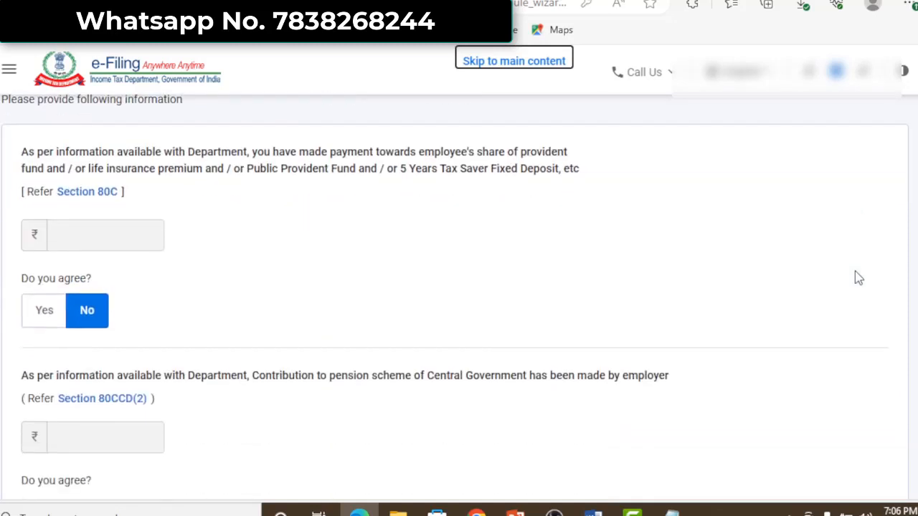
Review the Deduction questions from Section 80C to any other deduction and continue with the answers as they are
scroll(858, 277, down, 5)
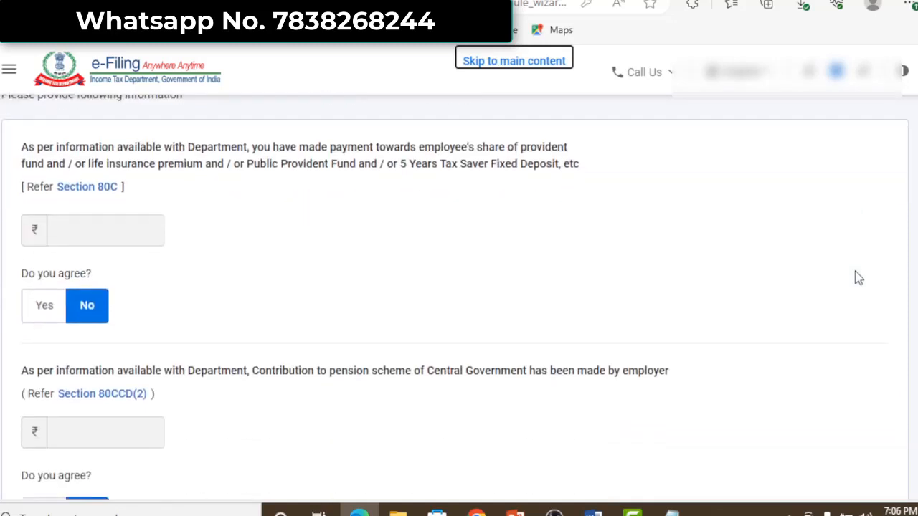
scroll(858, 277, down, 6)
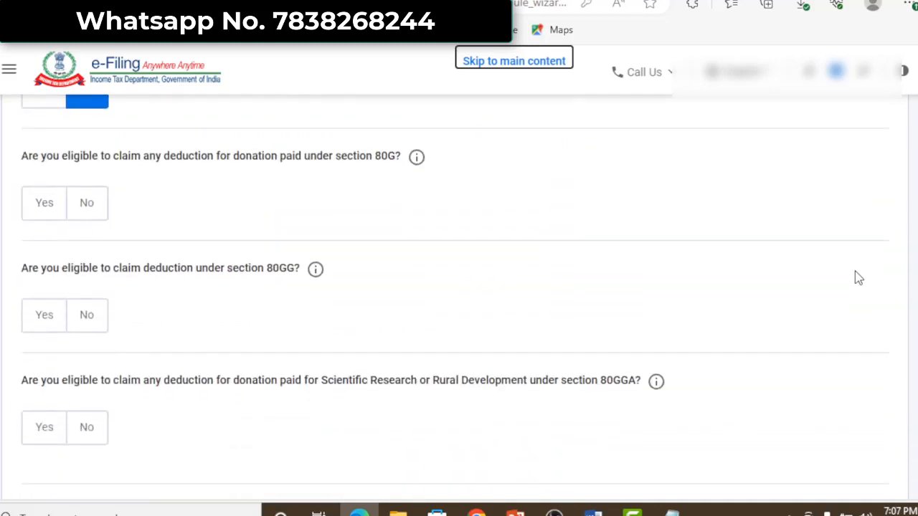
scroll(858, 278, down, 4)
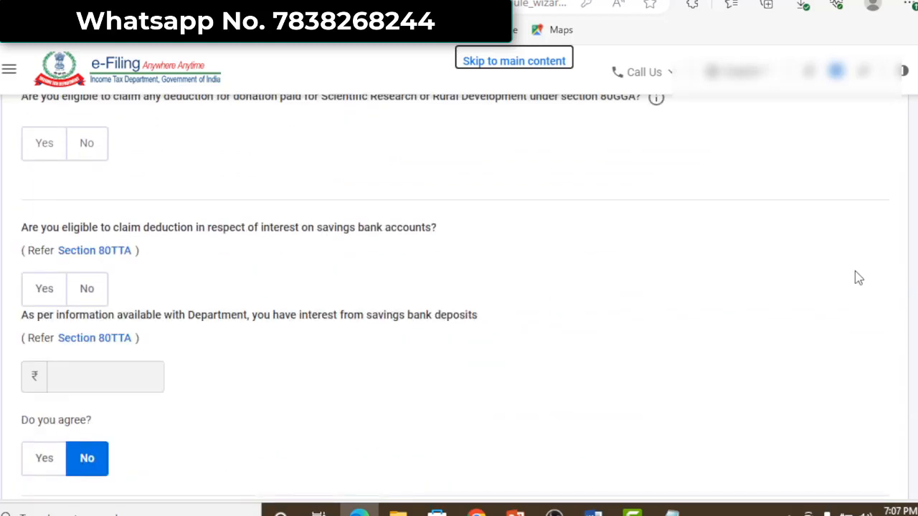
scroll(858, 278, down, 2)
scroll(858, 278, down, 4)
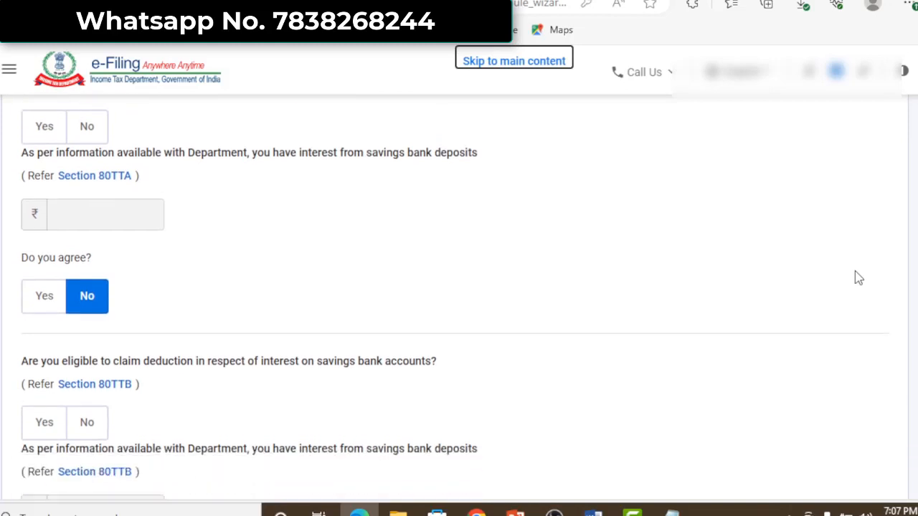
scroll(858, 278, down, 3)
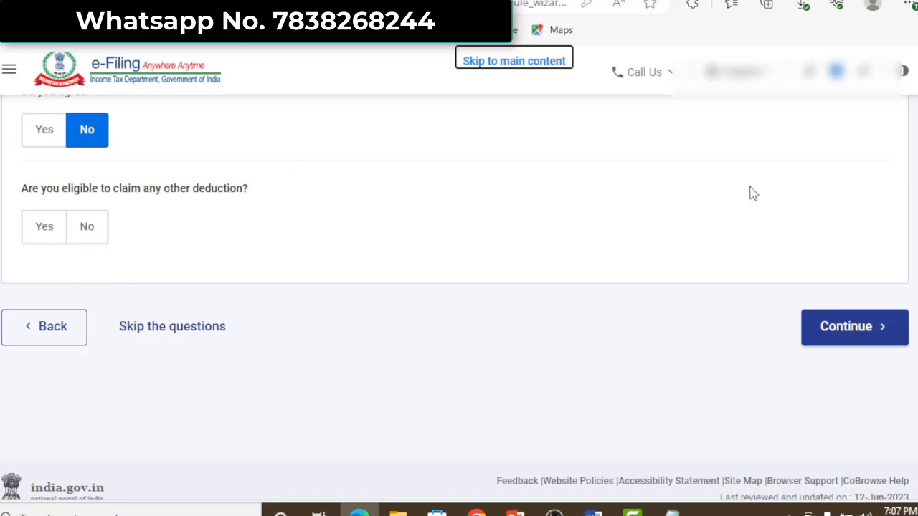
click(816, 324)
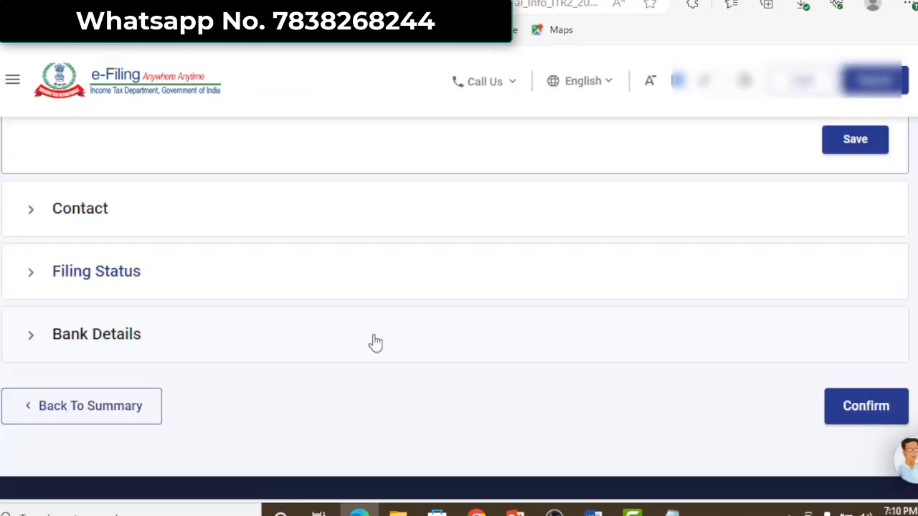
In Filing Status, set the residential status to Resident with the condition of 182 days or more in India [section 6(1)(a)]
click(121, 281)
scroll(121, 282, down, 3)
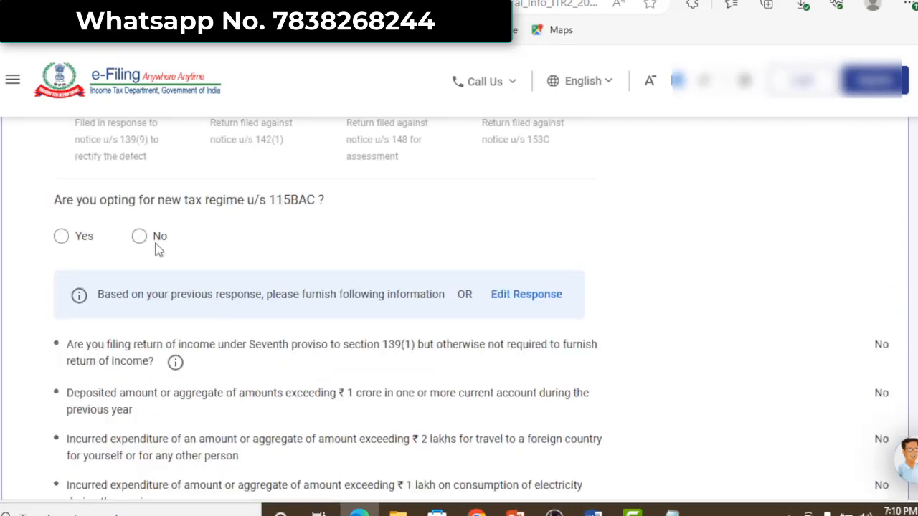
scroll(28, 289, down, 8)
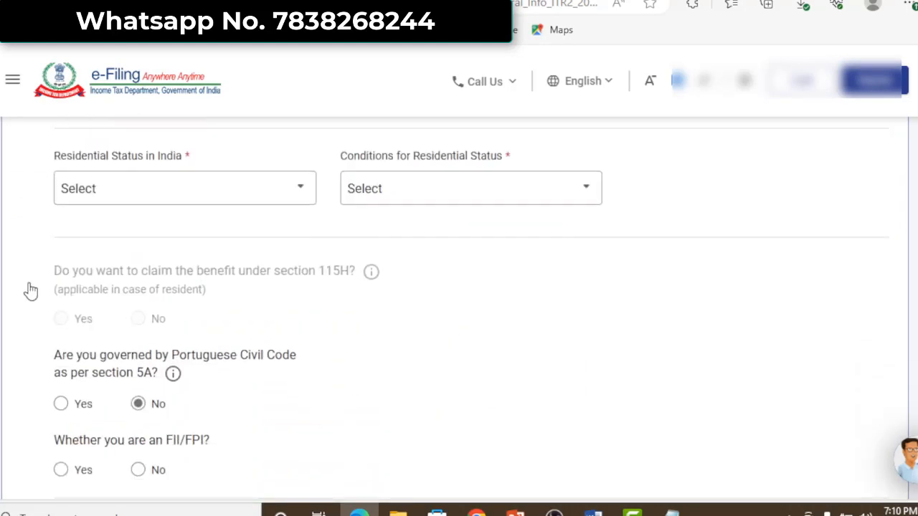
click(121, 198)
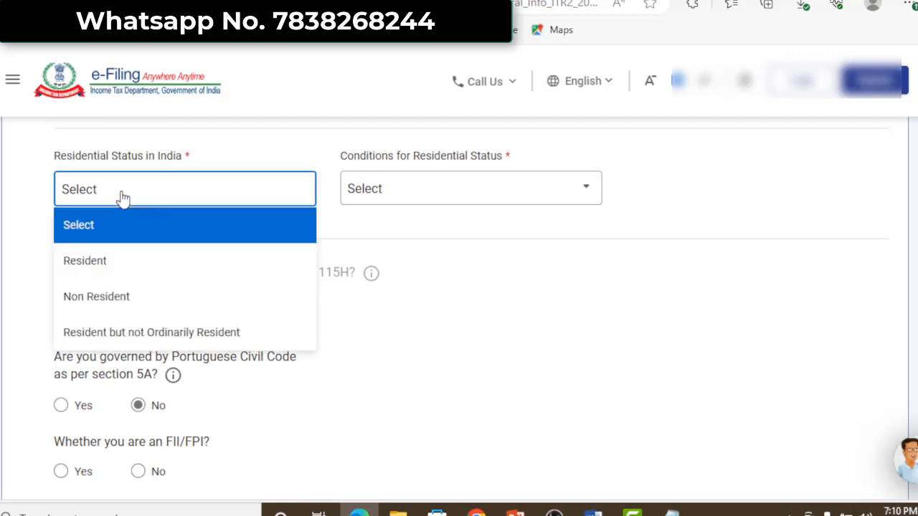
click(105, 262)
click(348, 199)
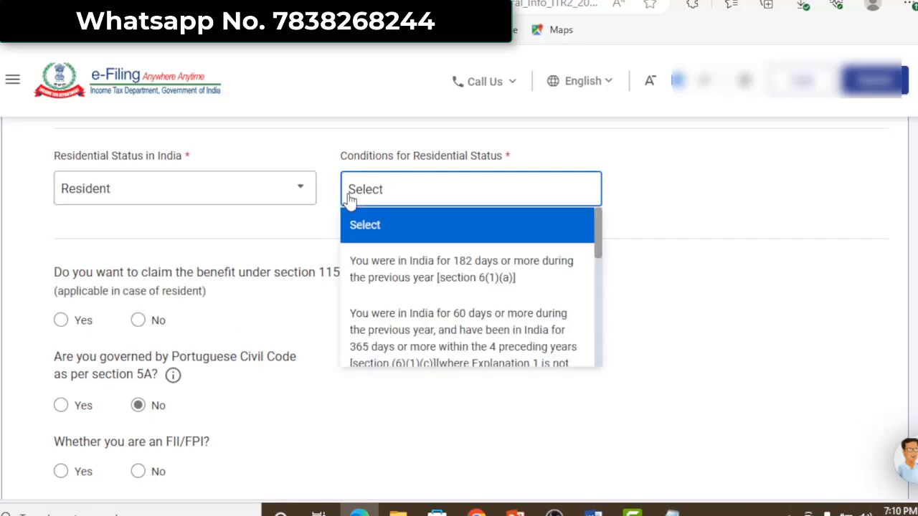
click(369, 277)
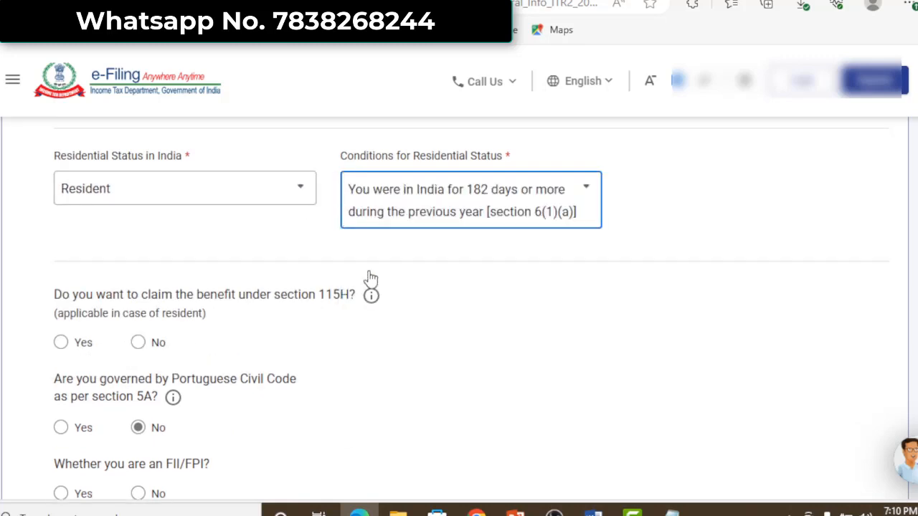
click(447, 262)
Answer No to claiming the section 115H benefit and No to being an FII/FPI
scroll(447, 262, down, 2)
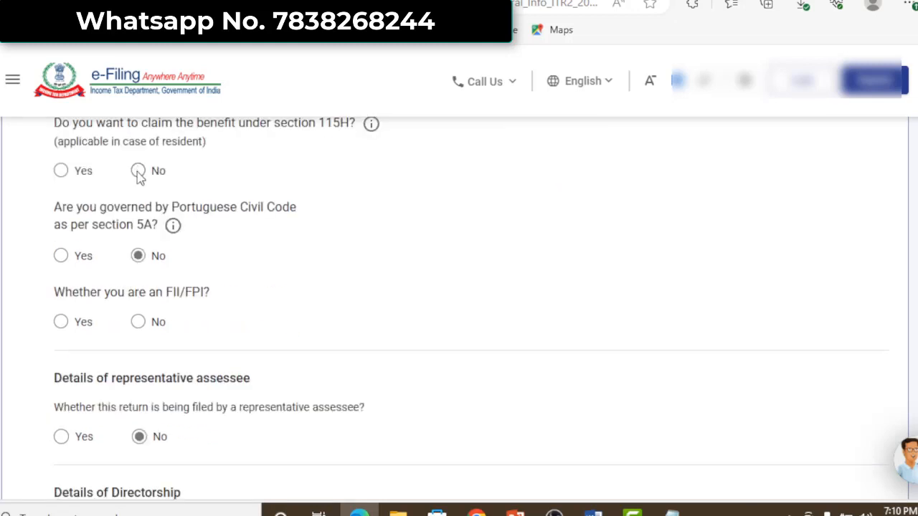
click(139, 171)
click(138, 323)
Answer No to company directorship and to holding unlisted equity shares, then save the filing status and confirm the general information schedule
scroll(36, 373, down, 3)
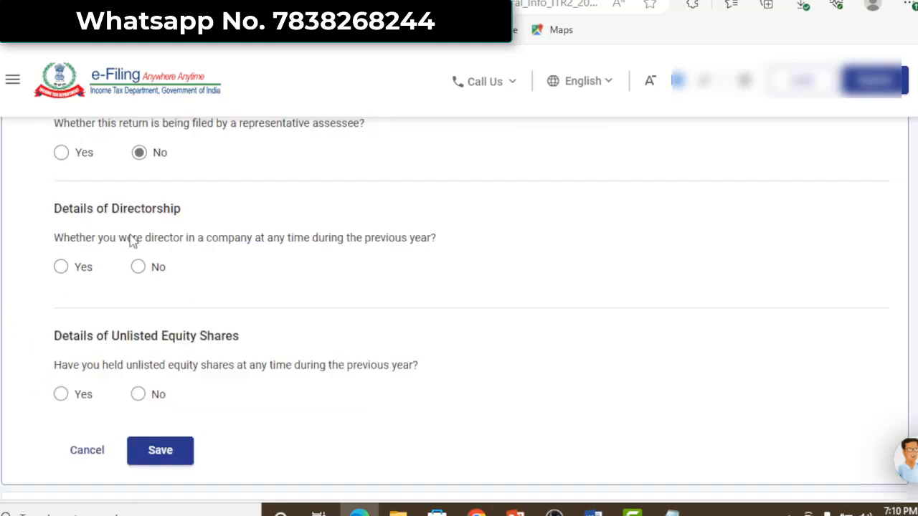
click(138, 267)
click(140, 394)
click(155, 450)
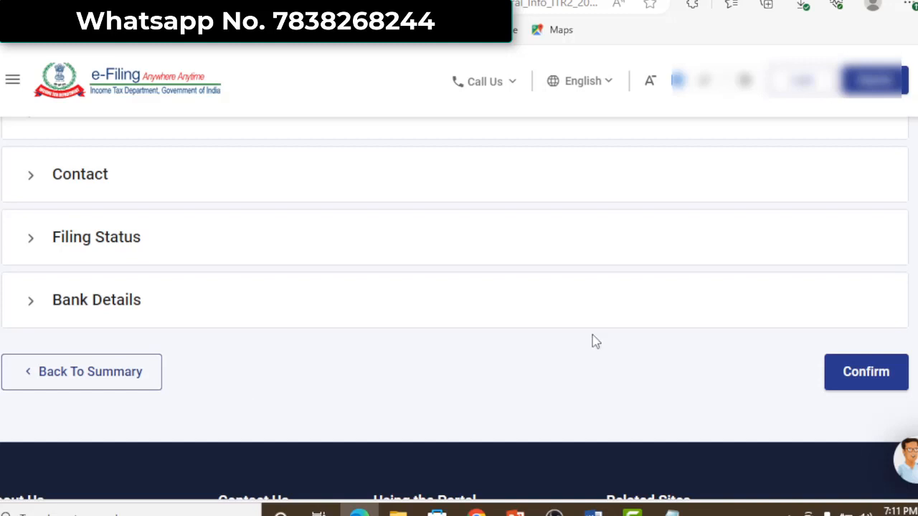
click(869, 373)
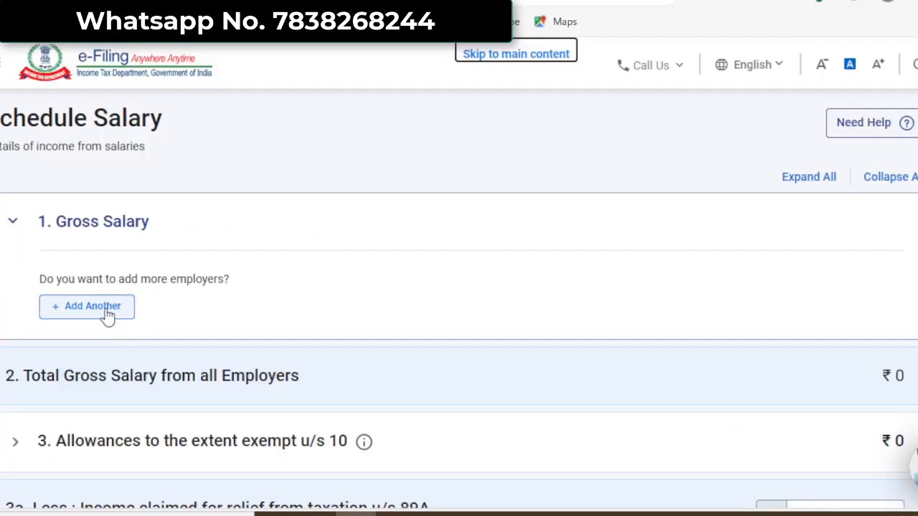
Open a new employer entry in Schedule Salary and examine the breakup fields for sections 17(1), 17(2) and 17(3)
click(104, 309)
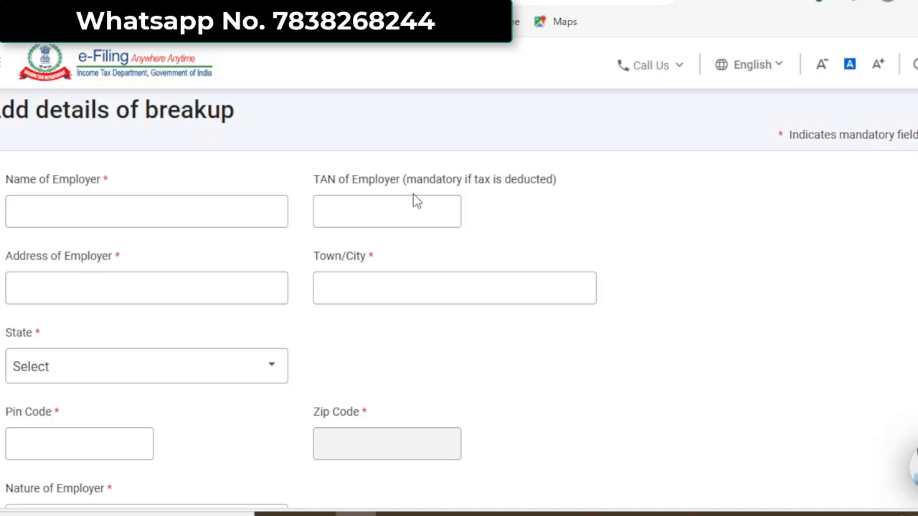
scroll(416, 201, down, 5)
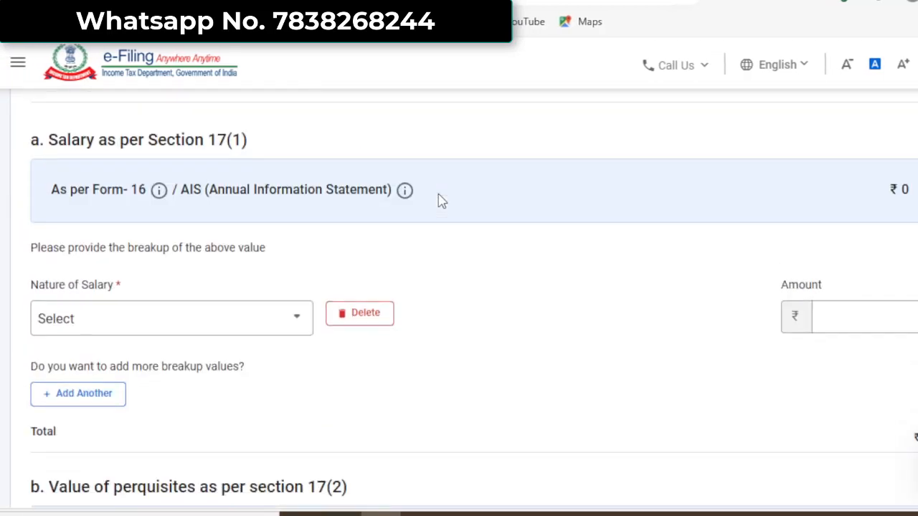
scroll(439, 199, down, 2)
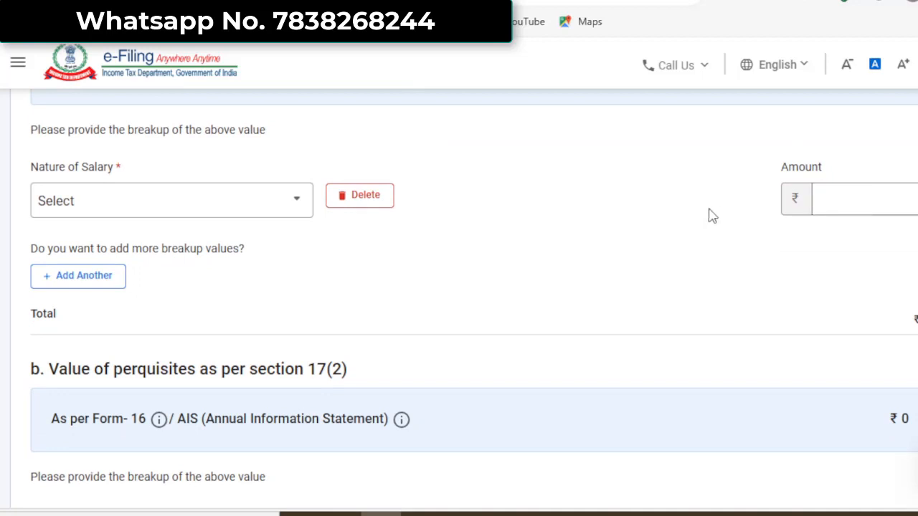
scroll(712, 216, down, 4)
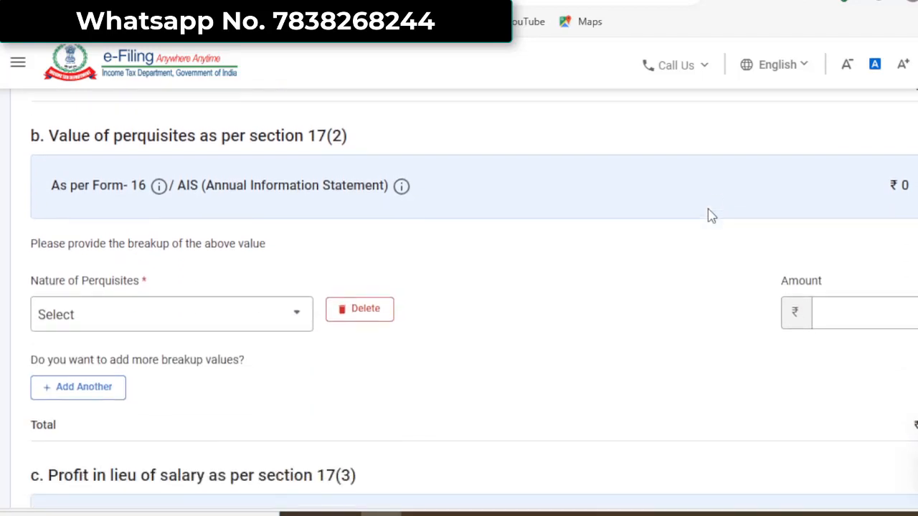
scroll(712, 216, down, 5)
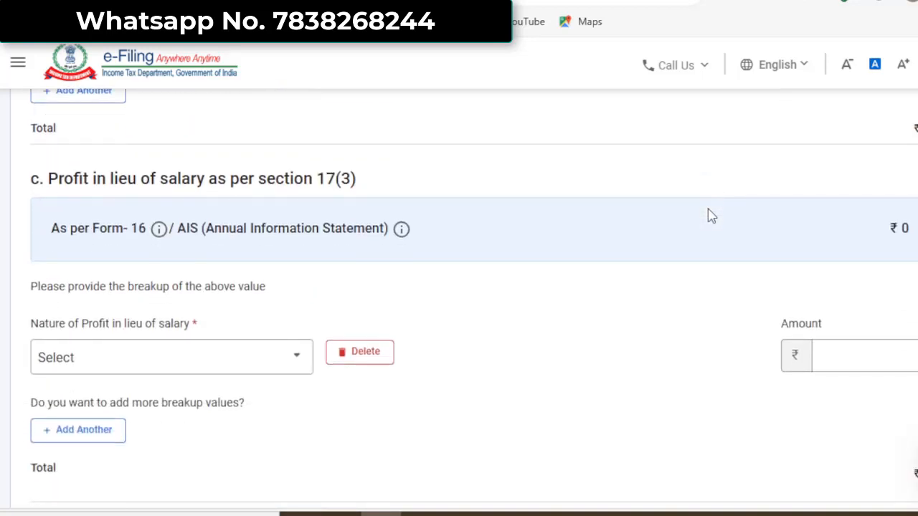
scroll(710, 216, down, 9)
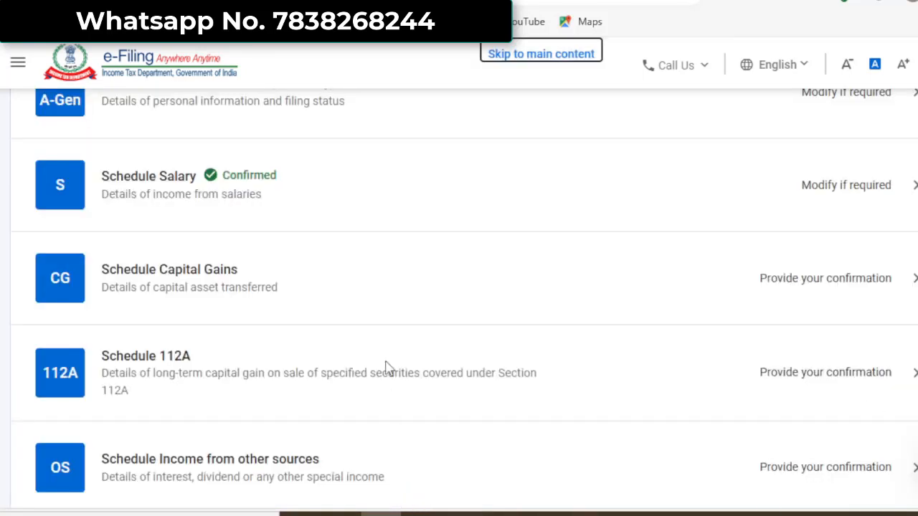
From Schedule Capital Gains, open the section 112A equity share details and start a new share/unit entry in Schedule 112A
click(415, 284)
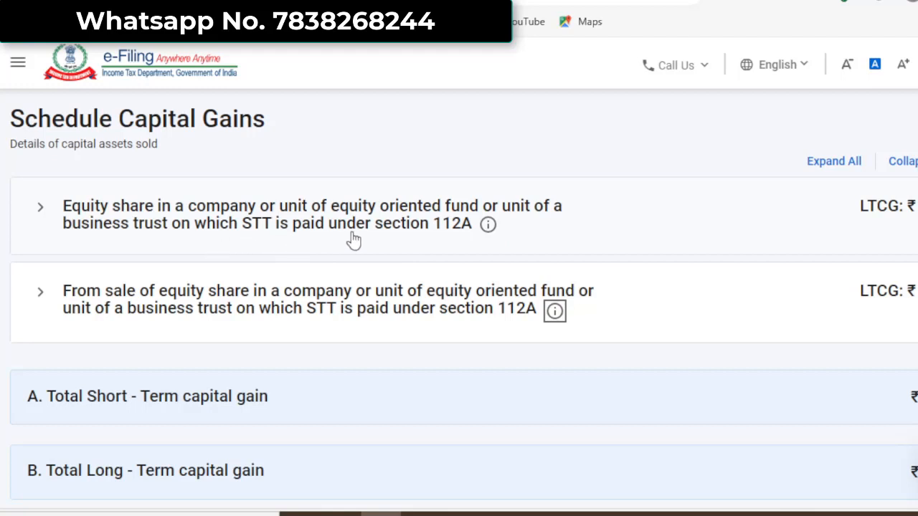
click(328, 211)
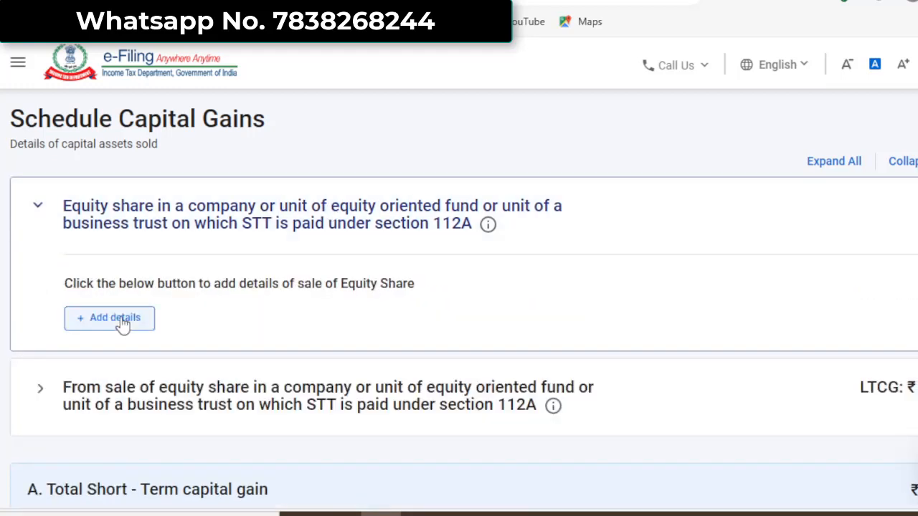
click(121, 320)
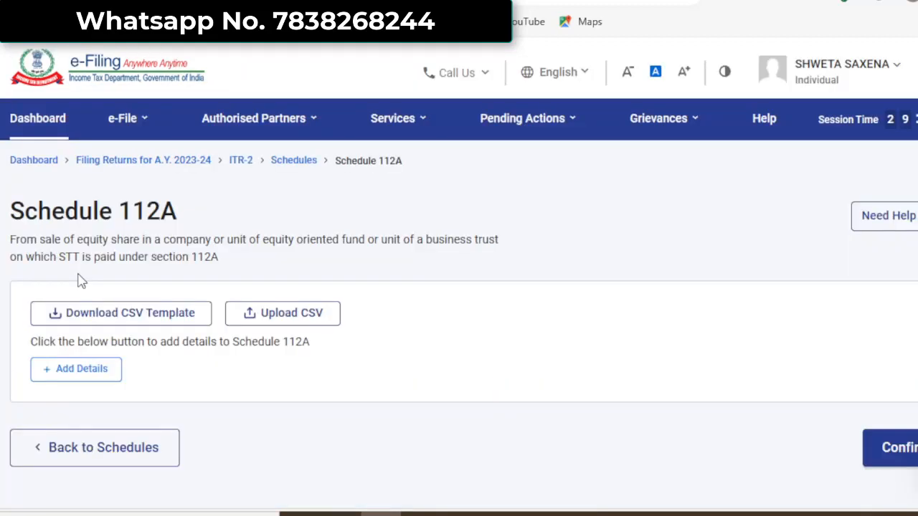
click(84, 378)
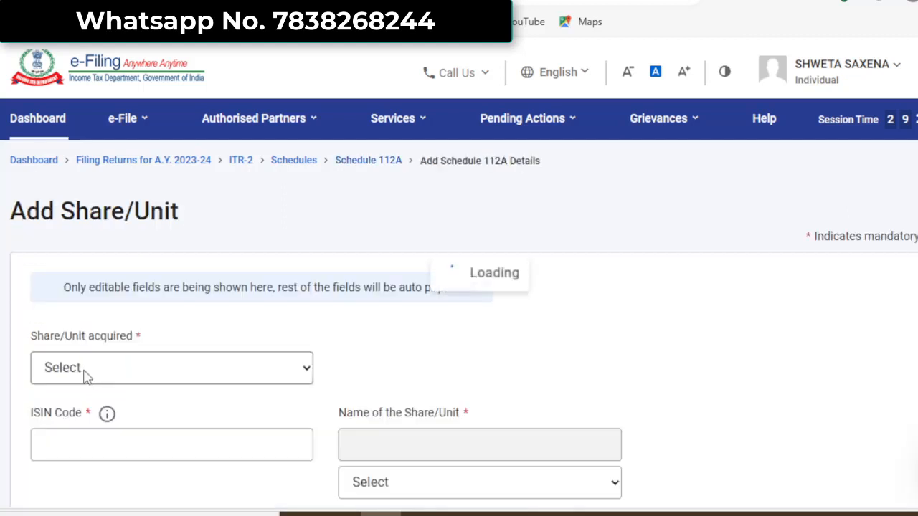
Set Share/Unit acquired to On or before 31st January, 2018 and review the fields required for that entry
scroll(146, 219, down, 2)
click(119, 212)
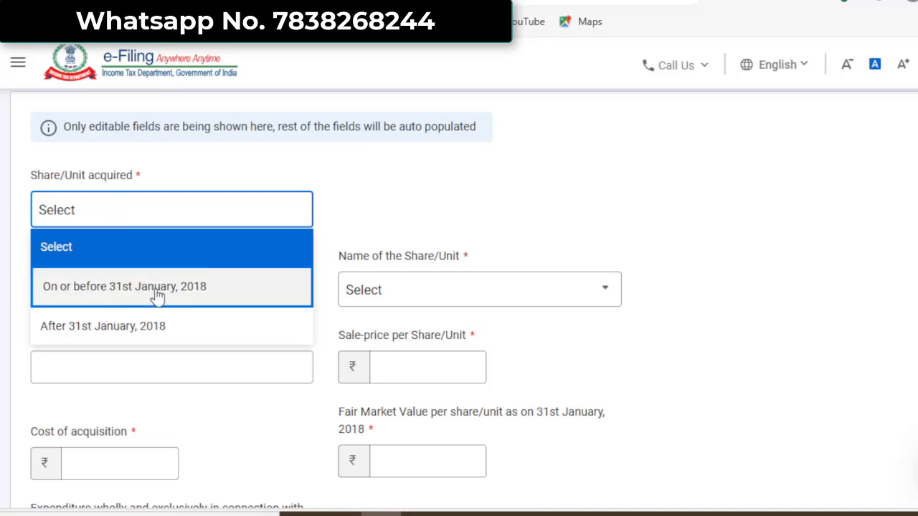
click(235, 292)
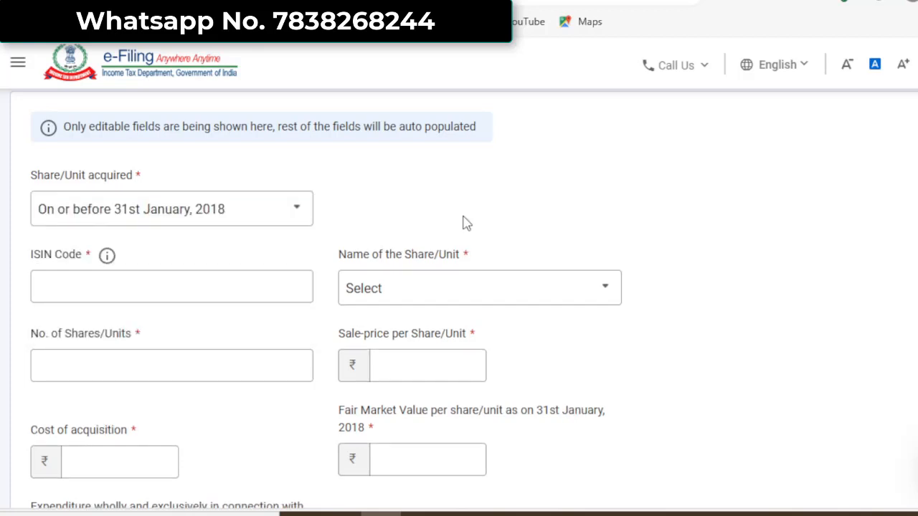
scroll(465, 223, down, 1)
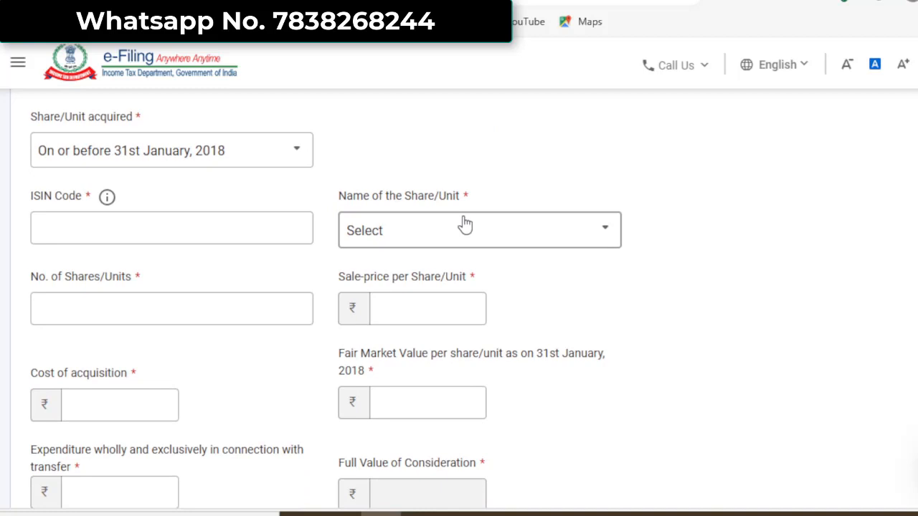
click(46, 226)
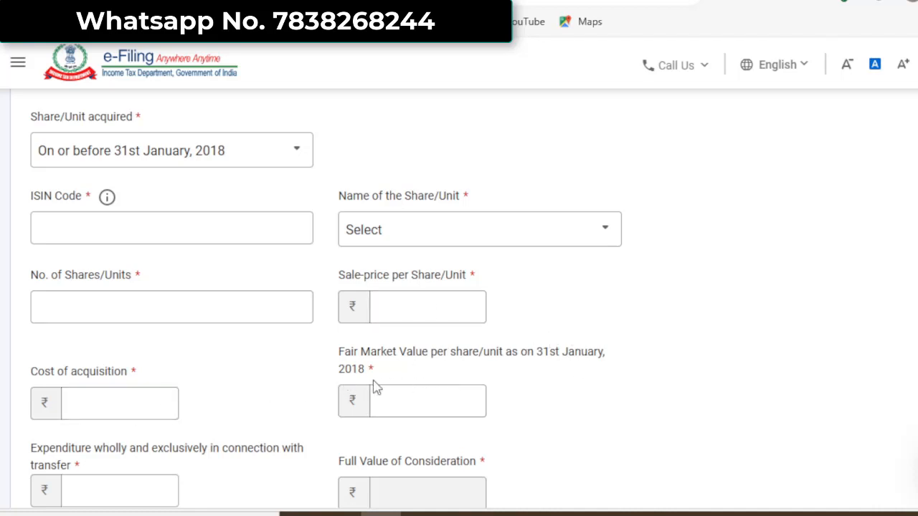
scroll(418, 418, down, 2)
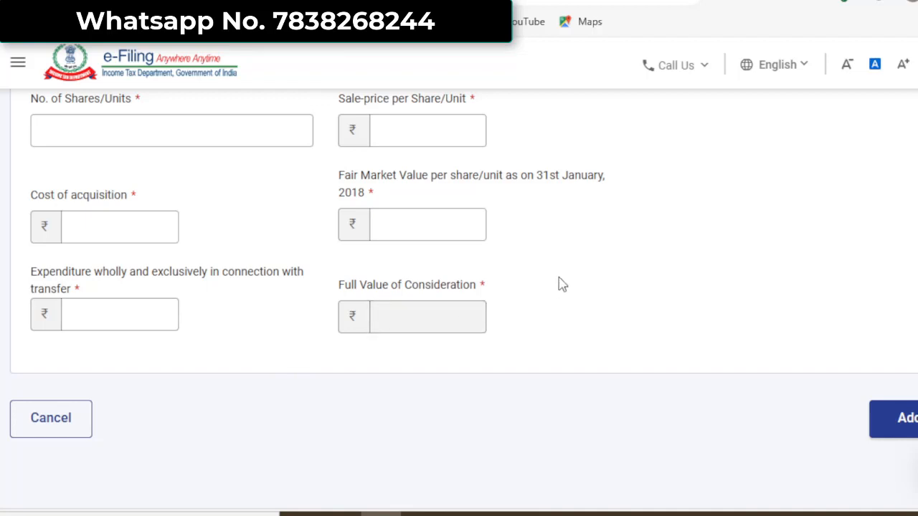
scroll(561, 286, up, 3)
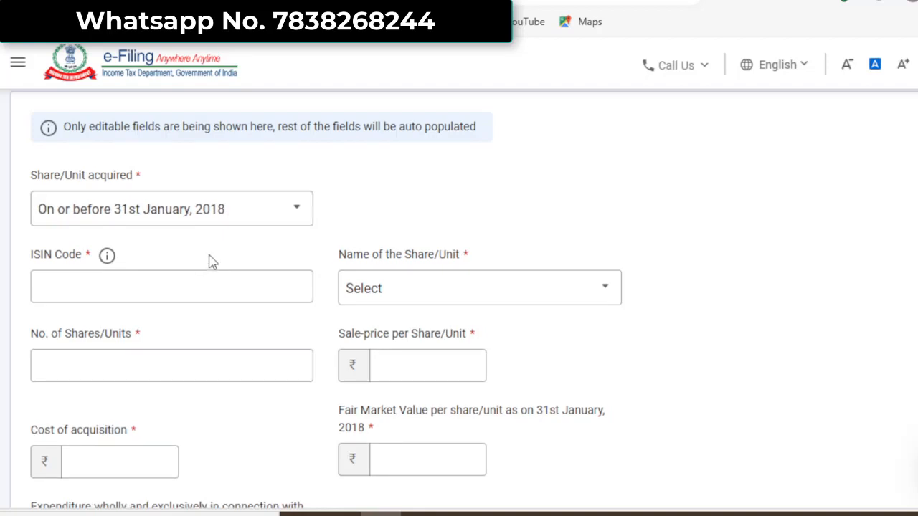
Set Share/Unit acquired to After 31st January, 2018 and check which fields are open for entry
click(269, 227)
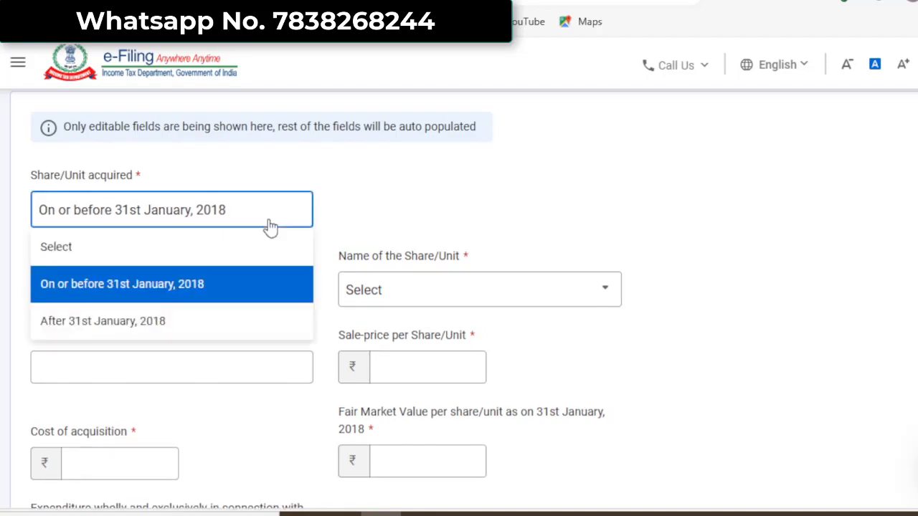
click(165, 329)
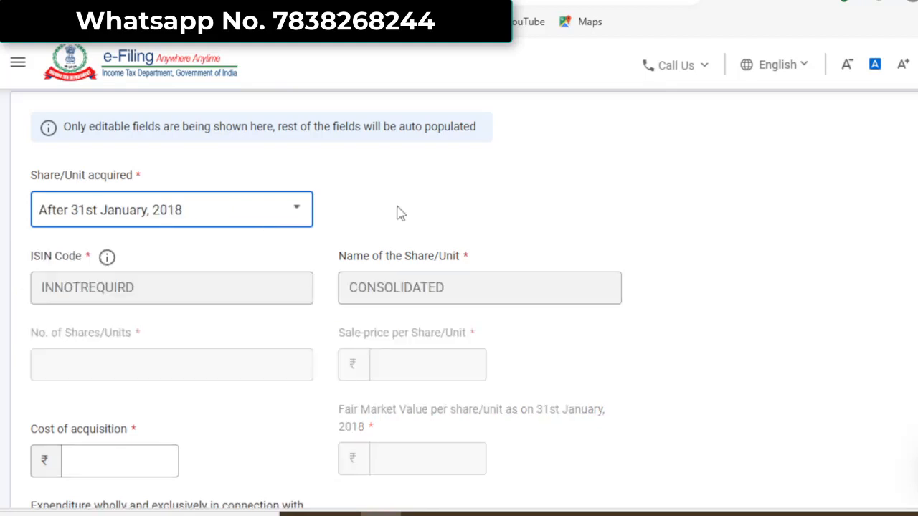
click(401, 214)
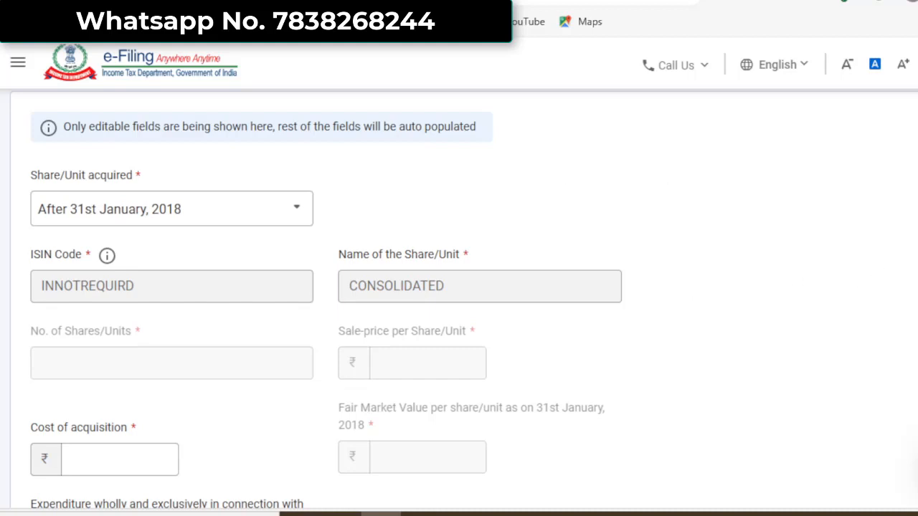
scroll(459, 301, down, 1)
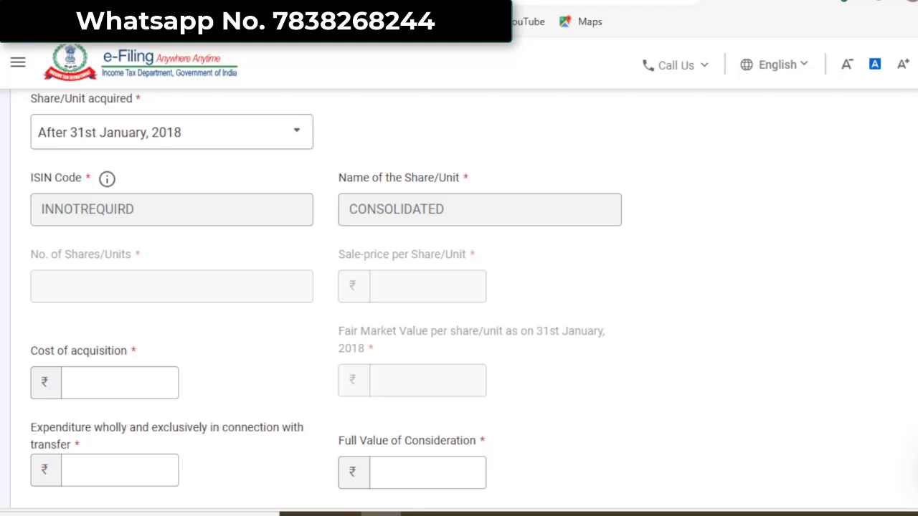
Go through the cost of acquisition, transfer expenditure and full value of consideration fields, and add the Schedule 112A entry
click(103, 381)
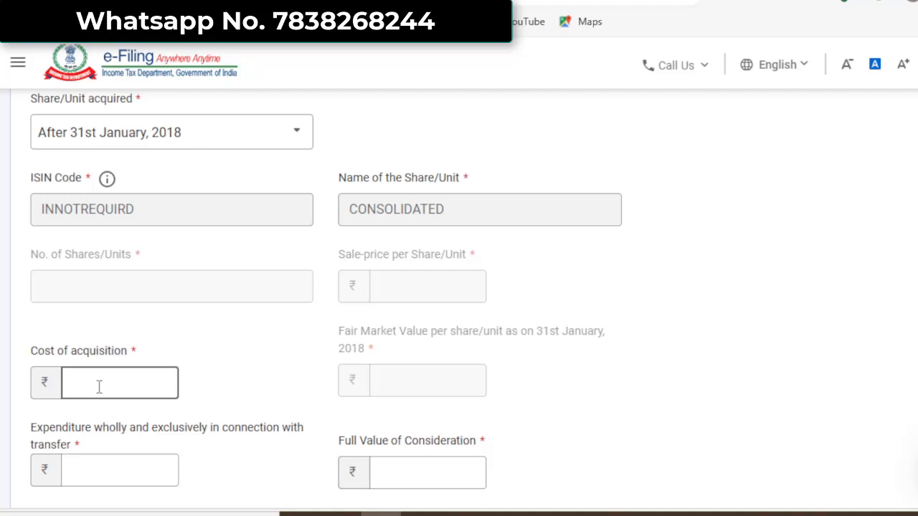
click(87, 458)
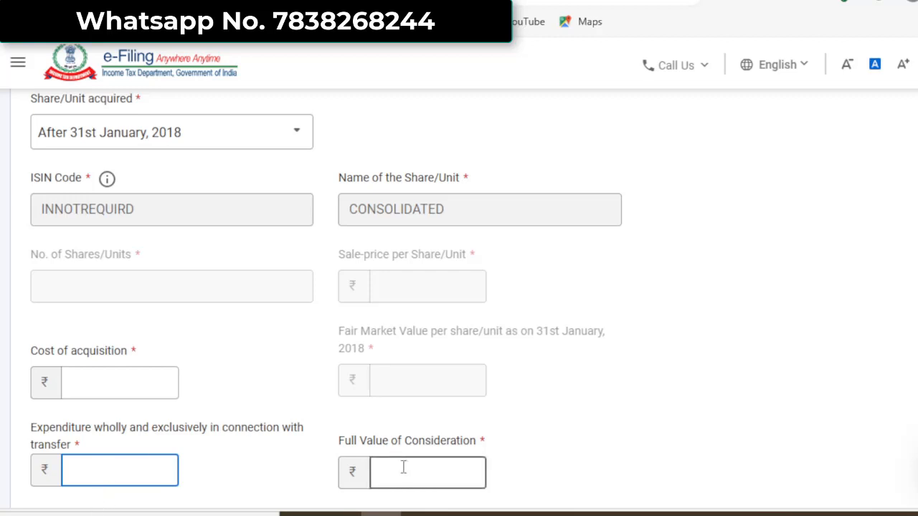
click(441, 472)
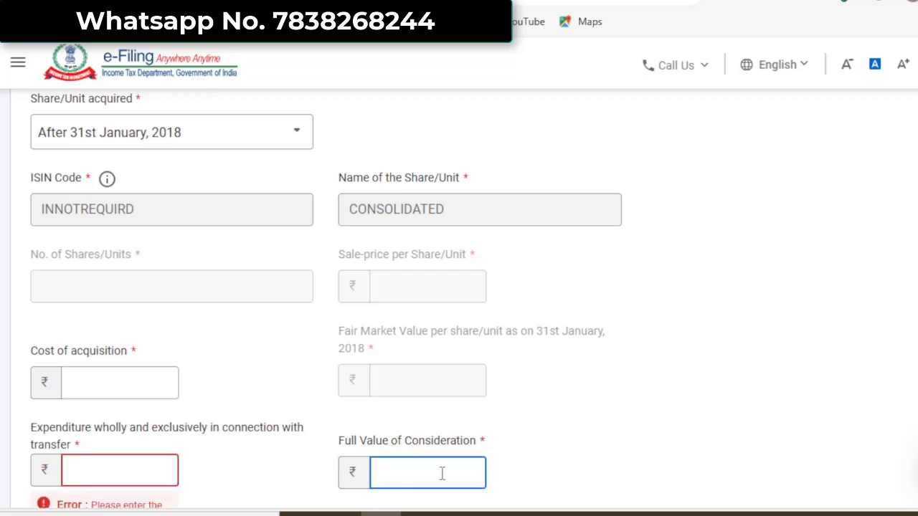
scroll(442, 473, down, 1)
scroll(442, 473, down, 3)
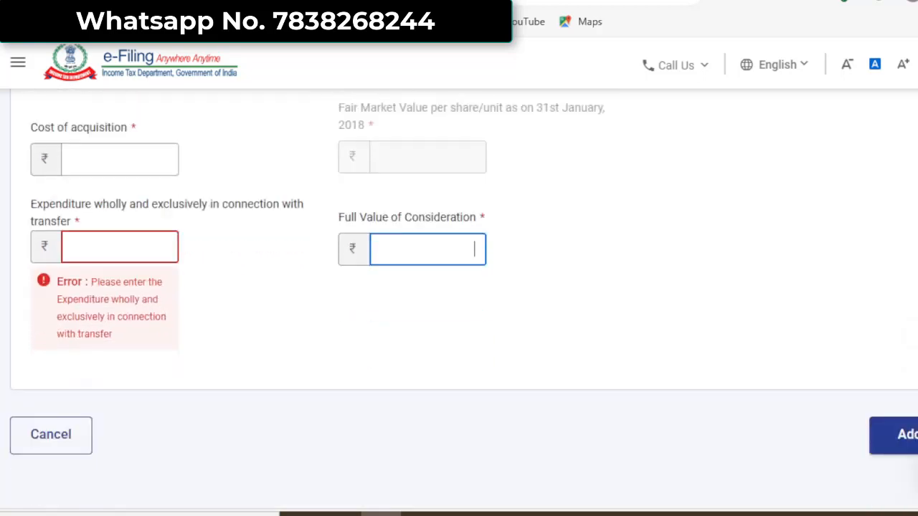
click(904, 426)
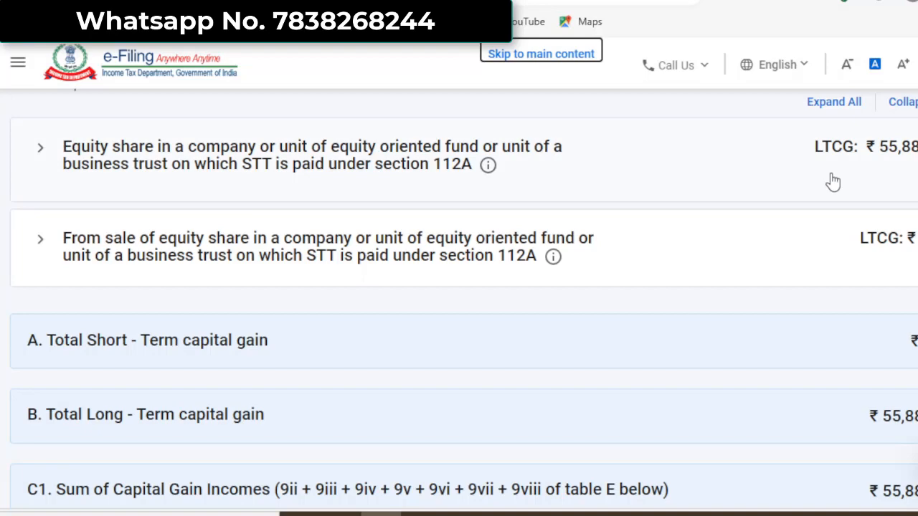
In Schedule Capital Gains, open the details table for accrual/receipt of capital gain in section F and review its rows and date periods
scroll(832, 182, down, 4)
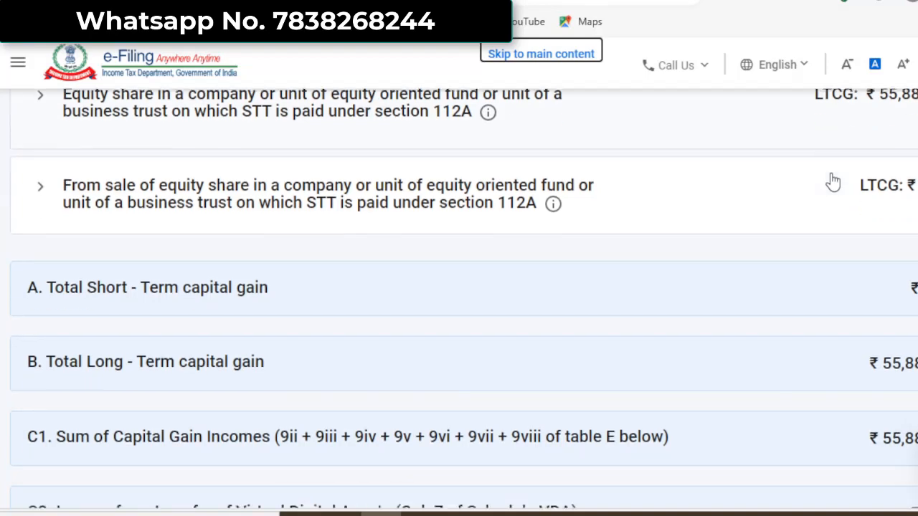
scroll(831, 181, down, 5)
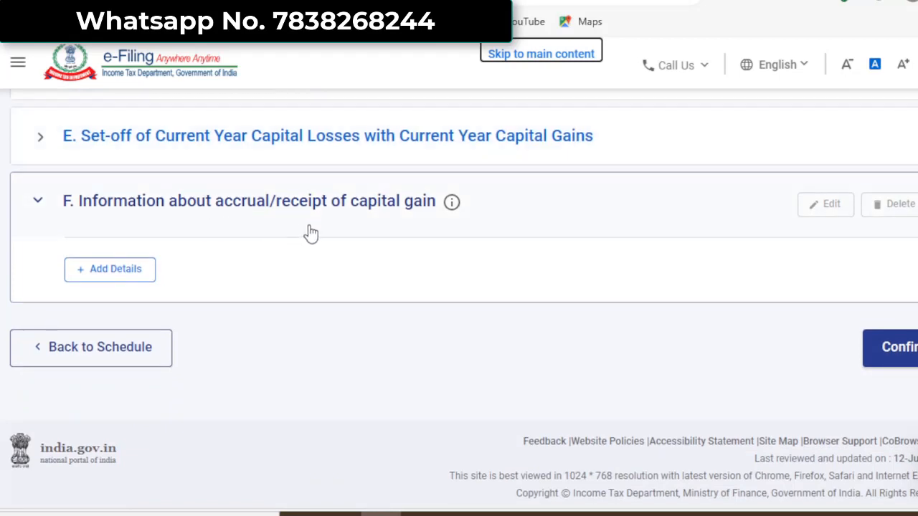
click(150, 281)
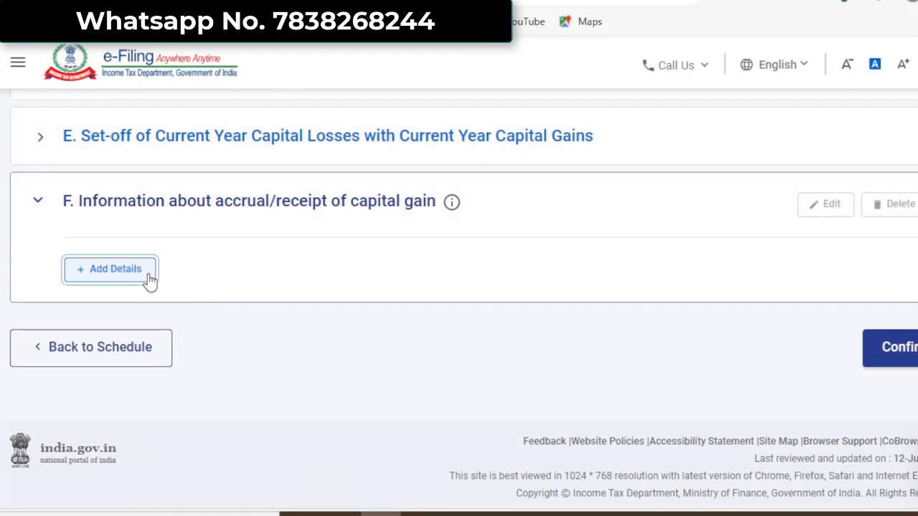
scroll(23, 365, down, 3)
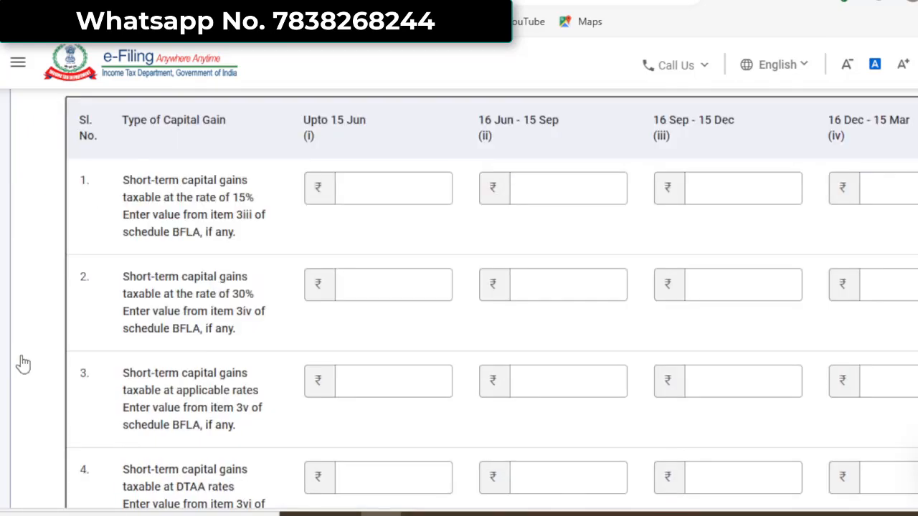
scroll(23, 364, down, 5)
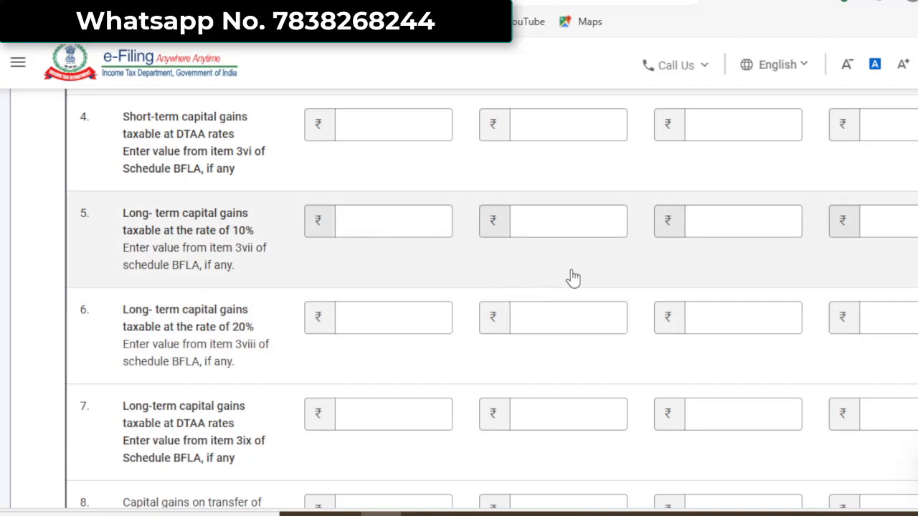
Go to the Upto 15 Jun amount for long-term capital gains taxable at 10%, and confirm Schedule Capital Gains
click(373, 225)
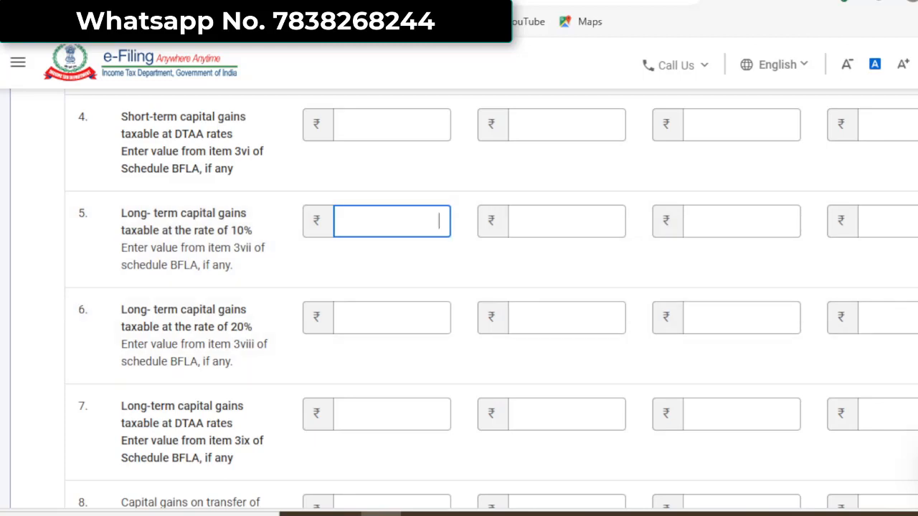
scroll(881, 395, down, 5)
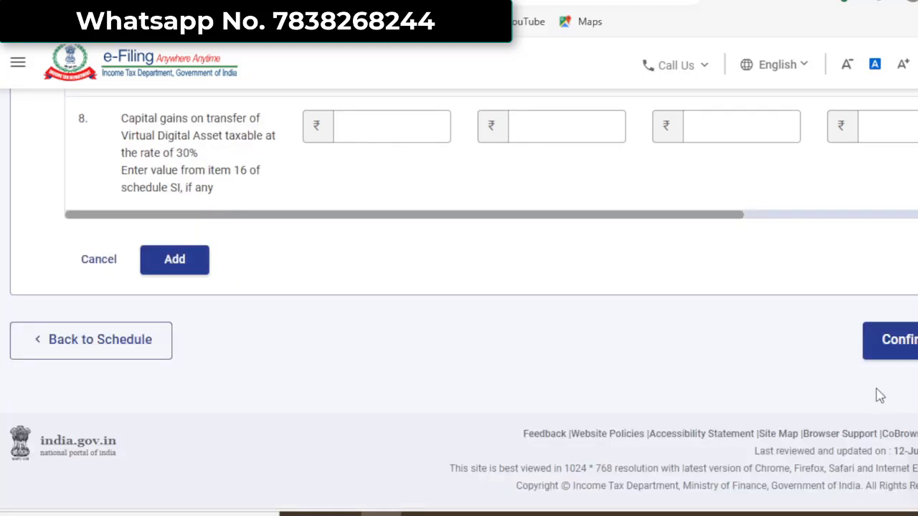
click(899, 343)
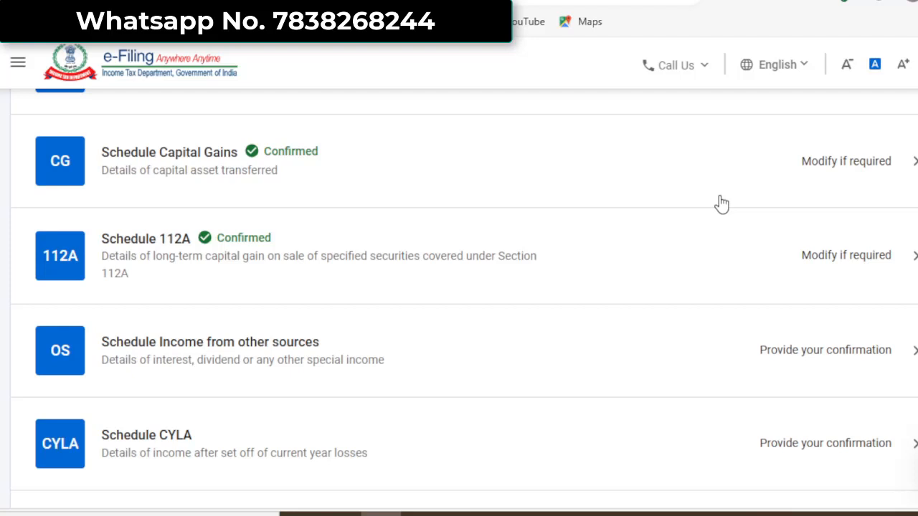
Open Schedule CYLA, review the current year loss set-off table and confirm the schedule
scroll(721, 204, down, 3)
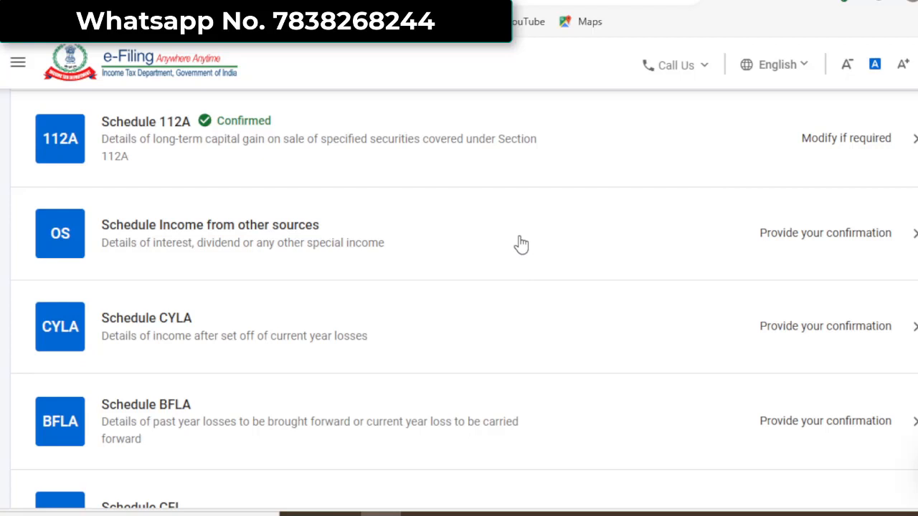
scroll(521, 245, down, 5)
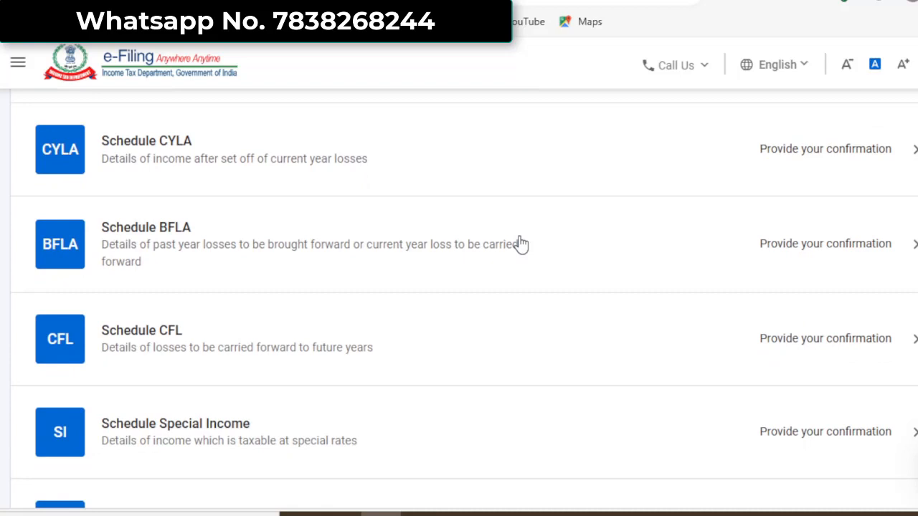
scroll(520, 244, up, 3)
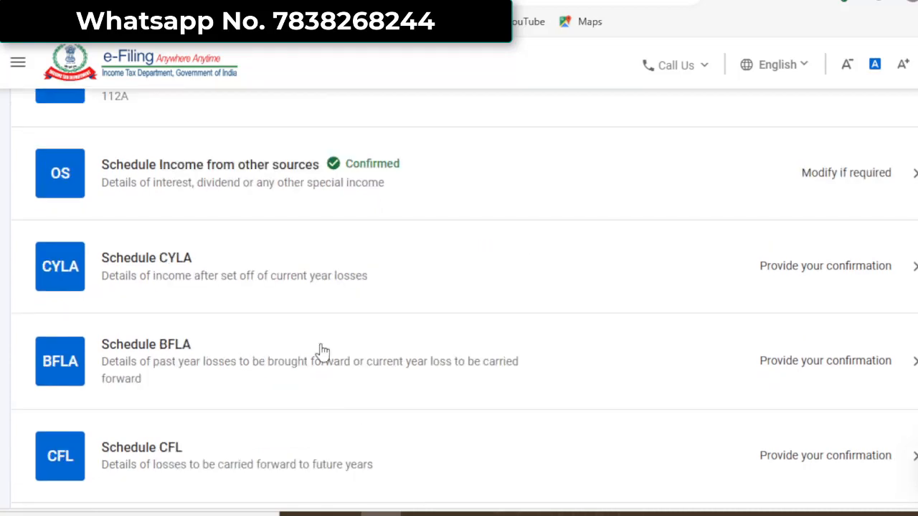
click(302, 278)
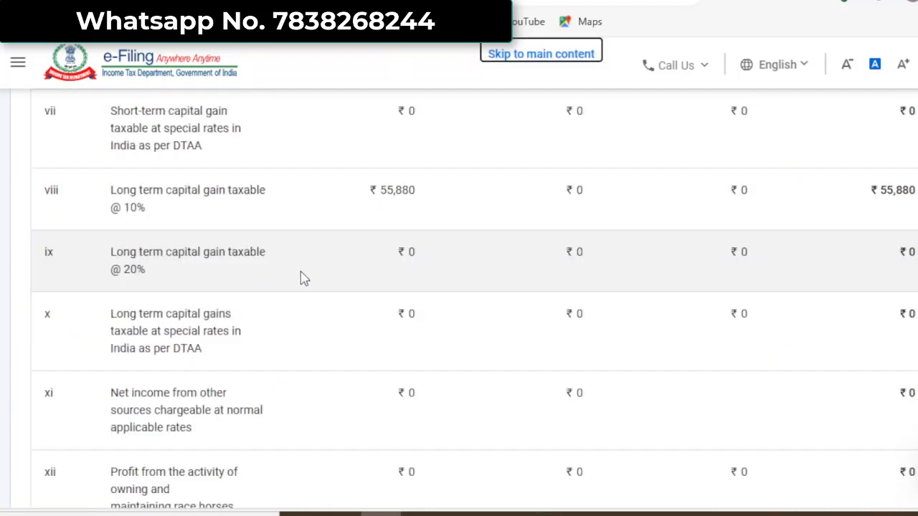
scroll(302, 278, down, 6)
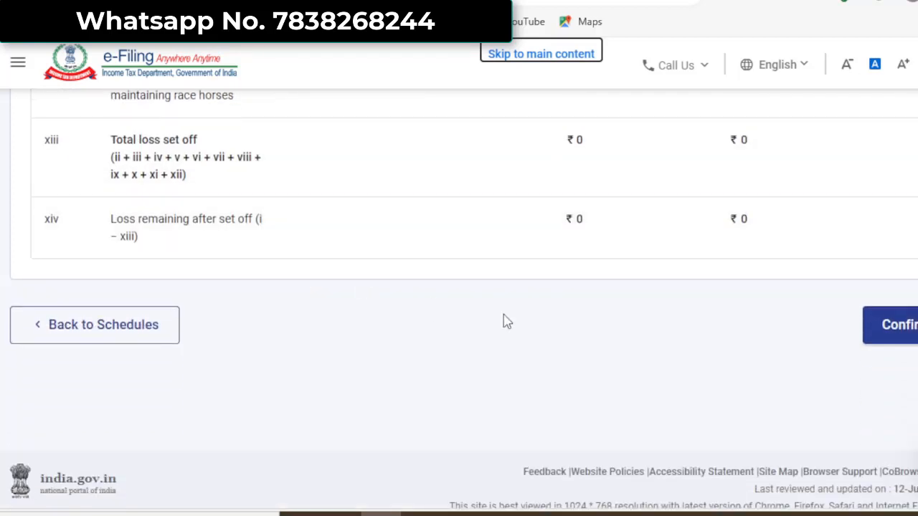
click(891, 326)
Open Schedule BFLA, review the brought forward loss set-off and compute the set-off to confirm the schedule
scroll(893, 329, down, 2)
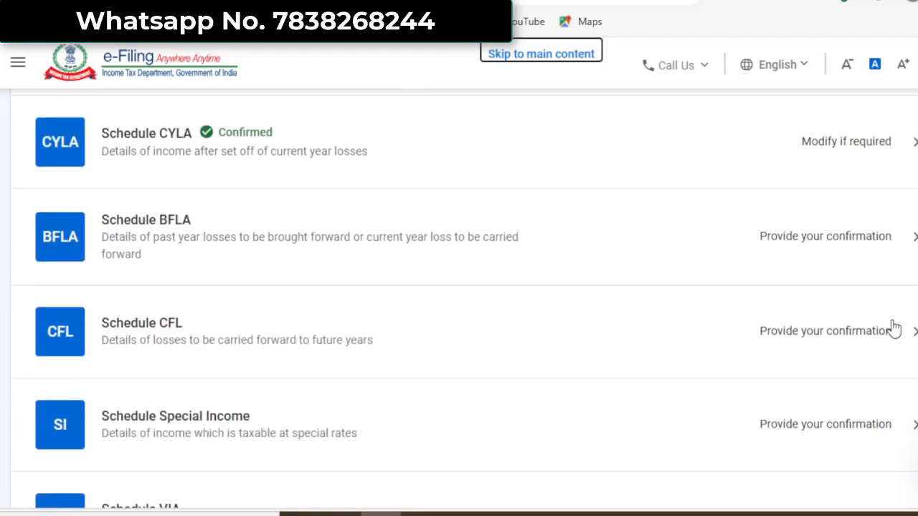
click(265, 248)
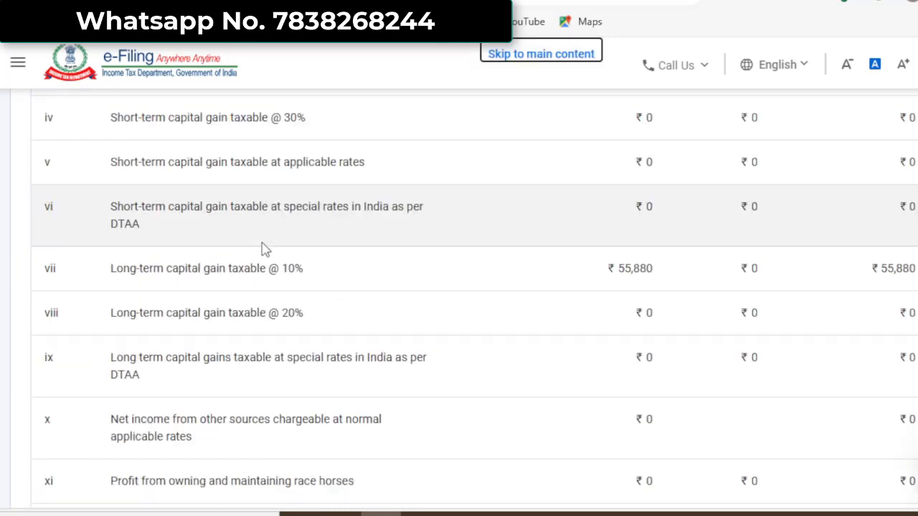
scroll(265, 248, down, 4)
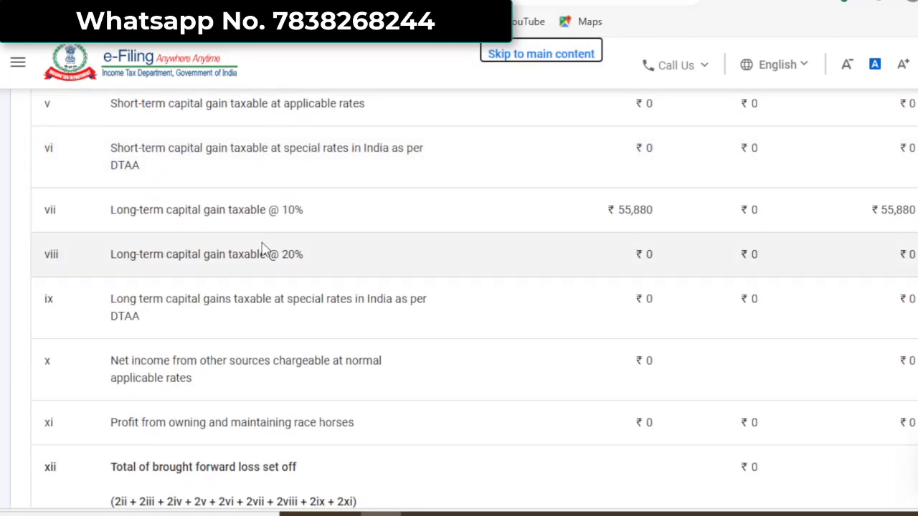
scroll(265, 248, down, 2)
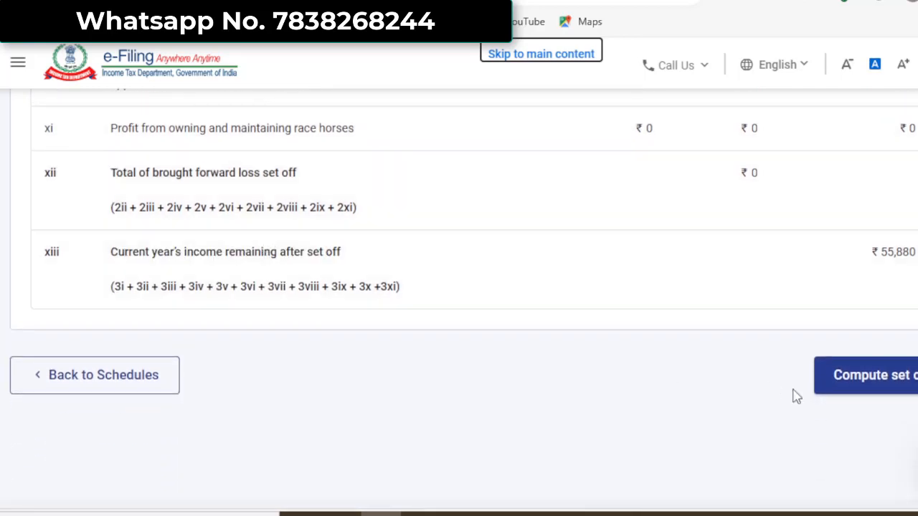
click(887, 383)
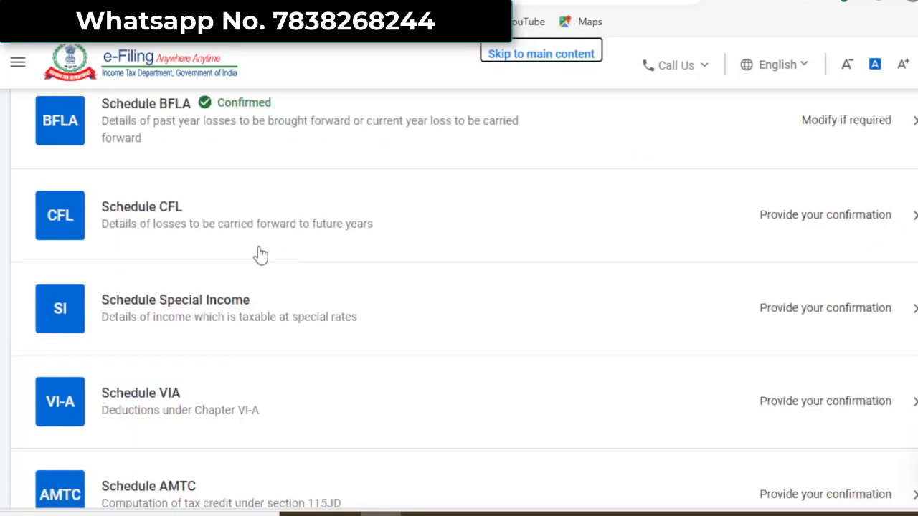
Compute the set-off in Schedule CFL, and open and confirm the total income computation in Part B - TI
click(260, 221)
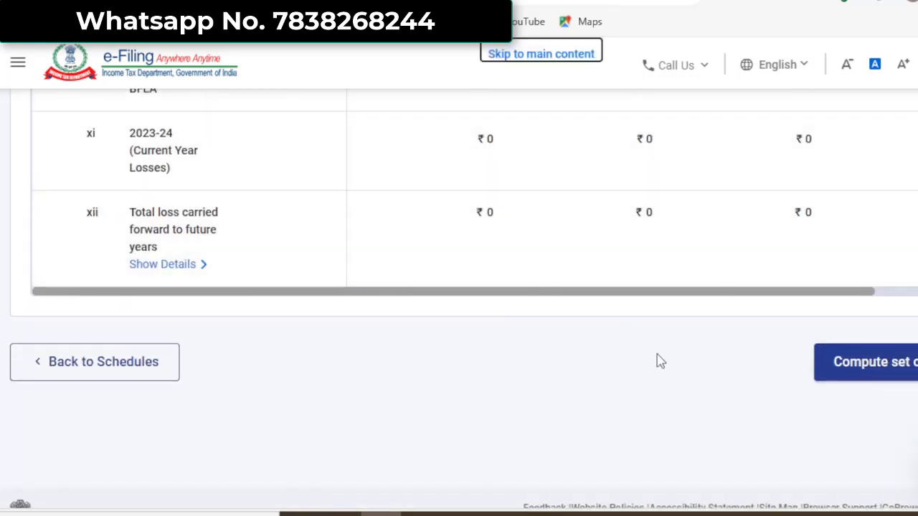
click(893, 364)
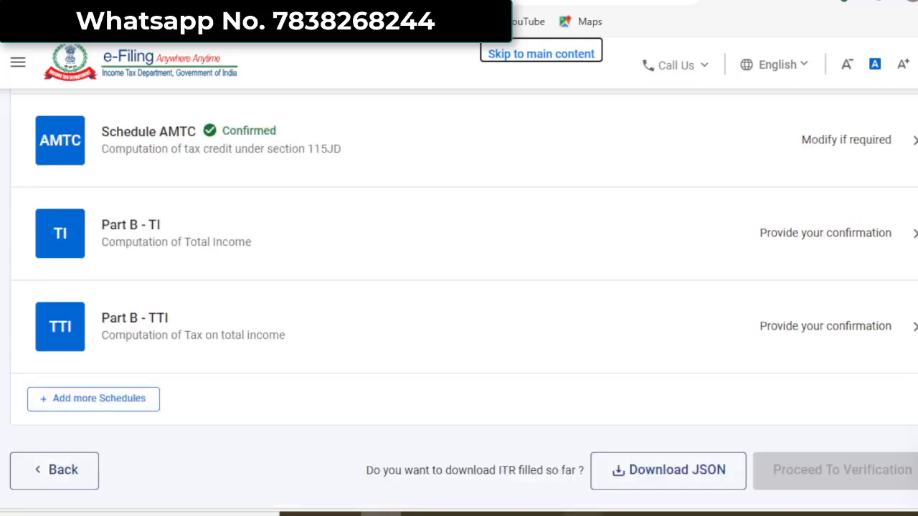
click(224, 235)
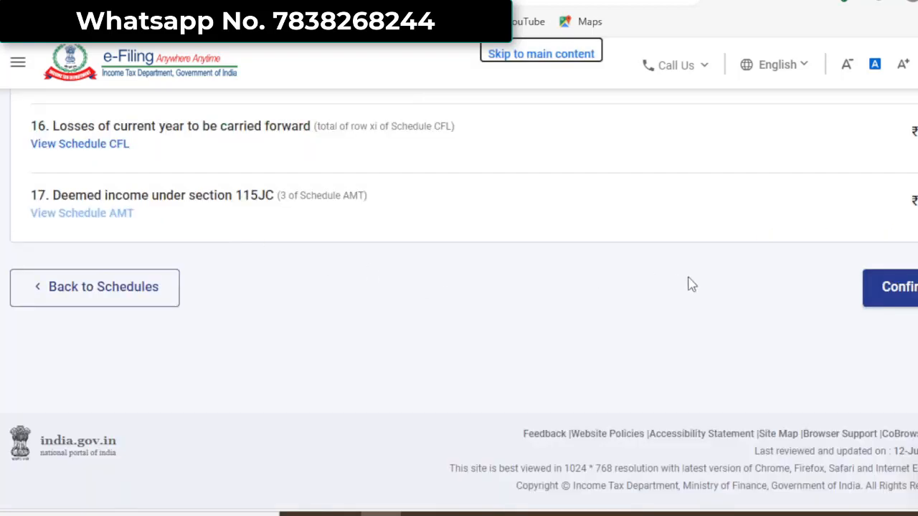
click(887, 288)
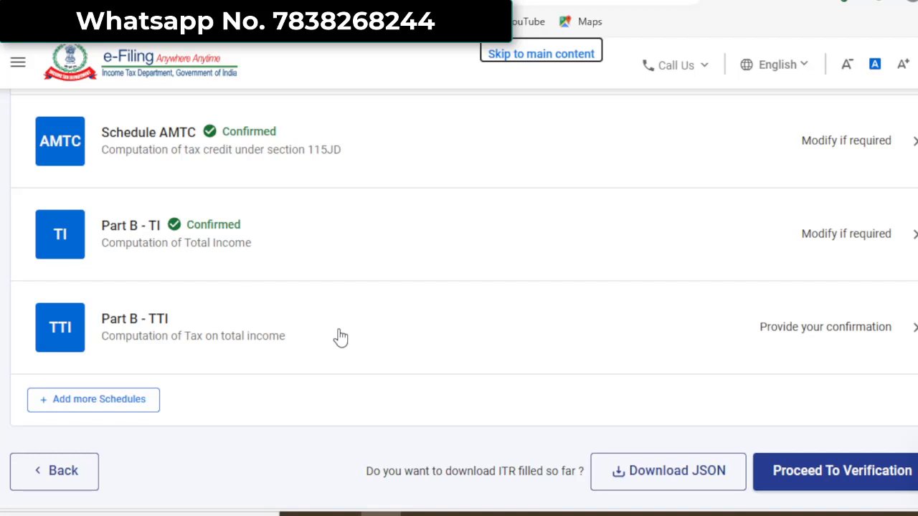
Open Part B - TTI and review the tax liability computation, taxes paid, amount payable, refund and the foreign asset declaration
click(244, 327)
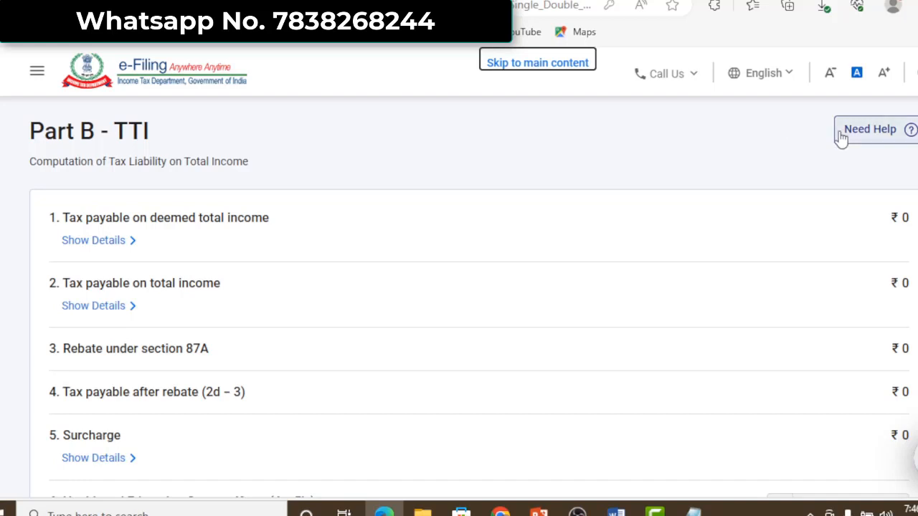
scroll(469, 298, down, 2)
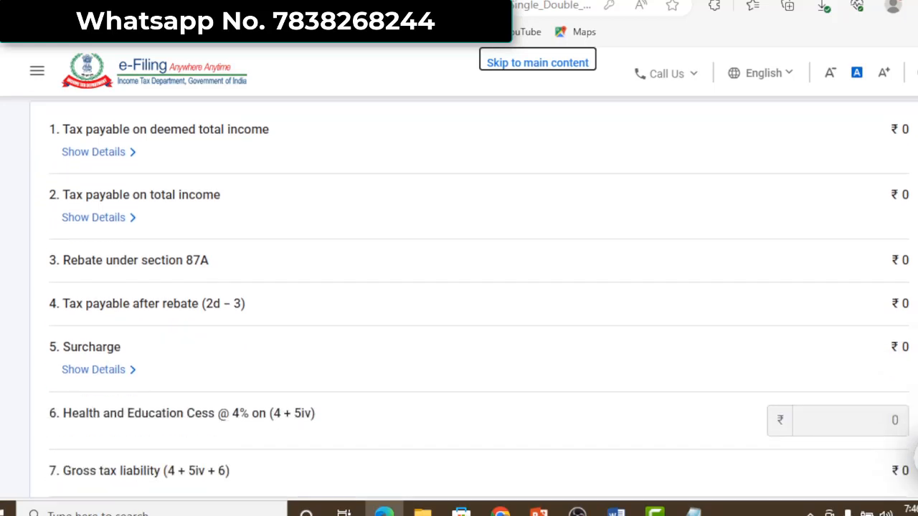
scroll(469, 298, up, 2)
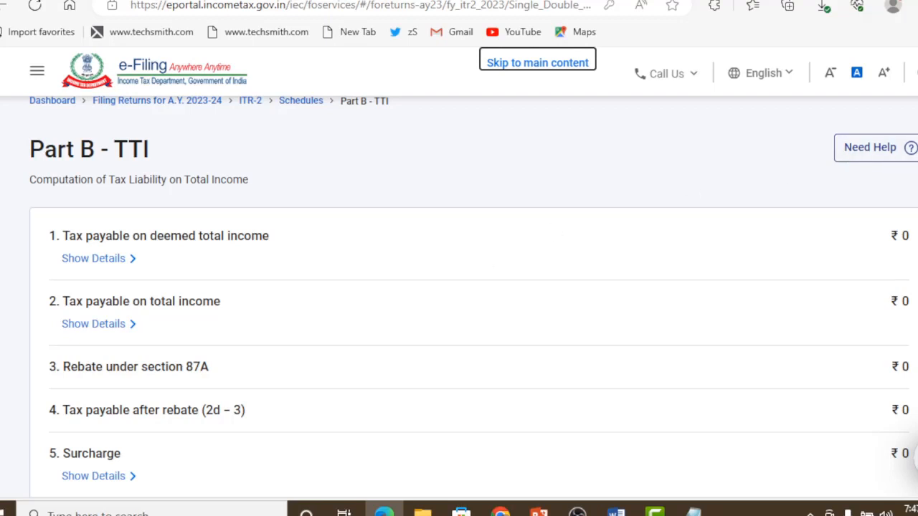
scroll(473, 297, down, 3)
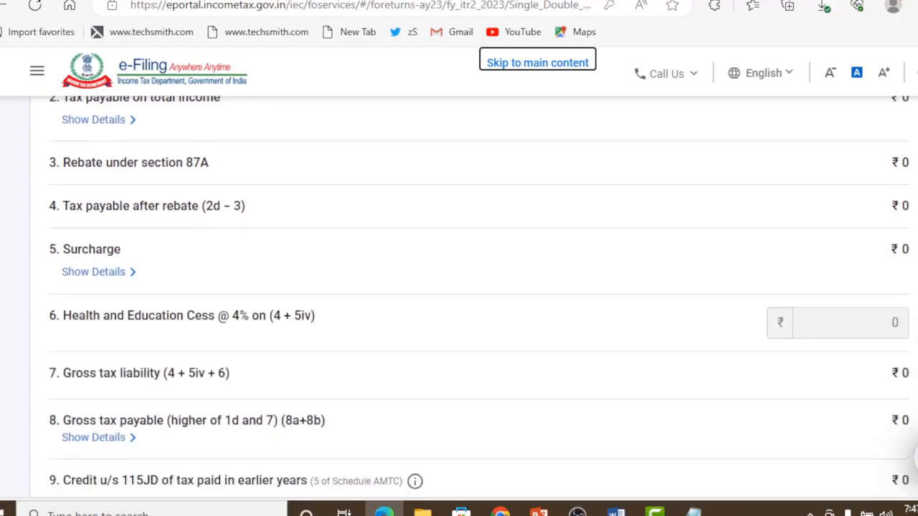
scroll(473, 297, down, 4)
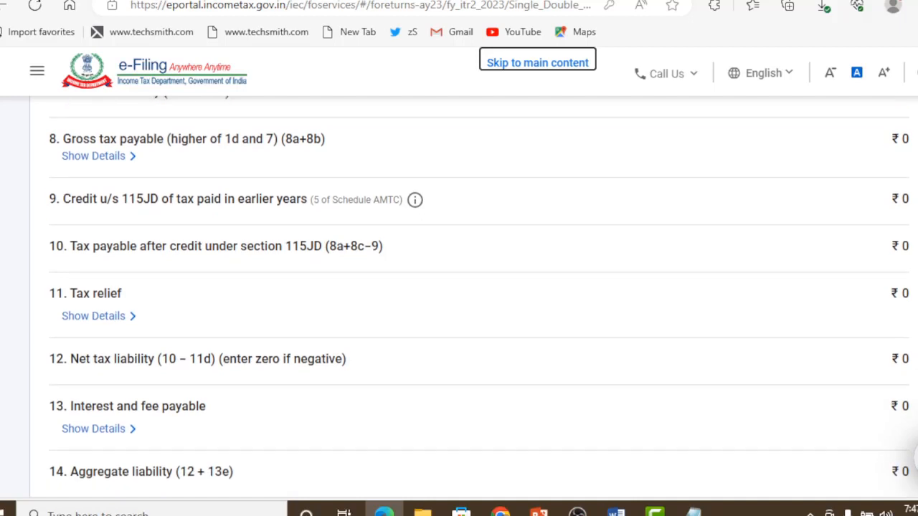
scroll(473, 298, down, 2)
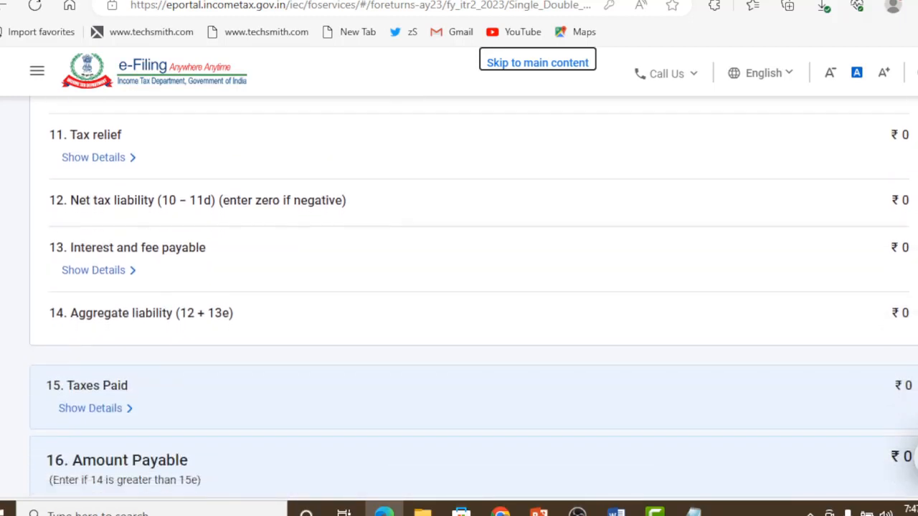
scroll(473, 298, down, 5)
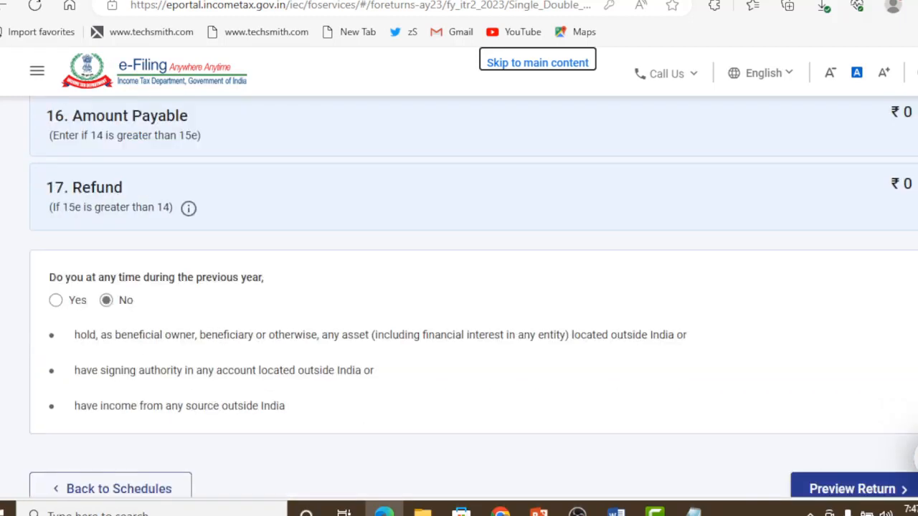
scroll(473, 297, down, 2)
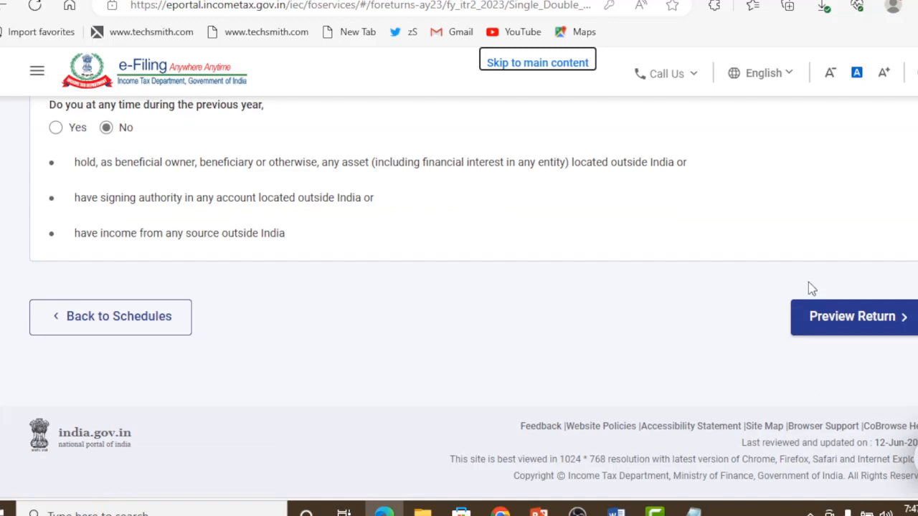